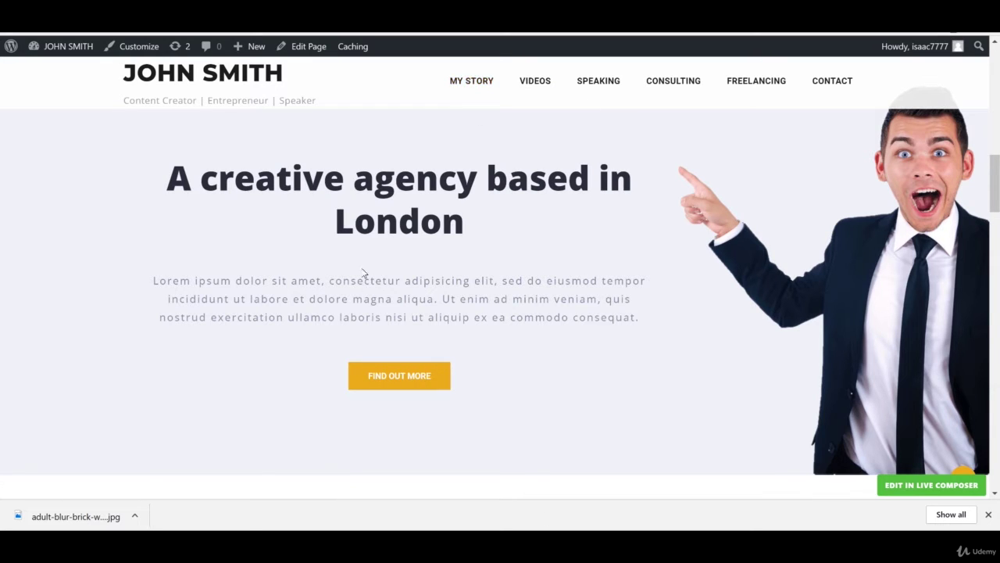
# - Open the page in Live Composer and open the "A creative agency based in London" text element in the WP editor
pyautogui.click(906, 492)
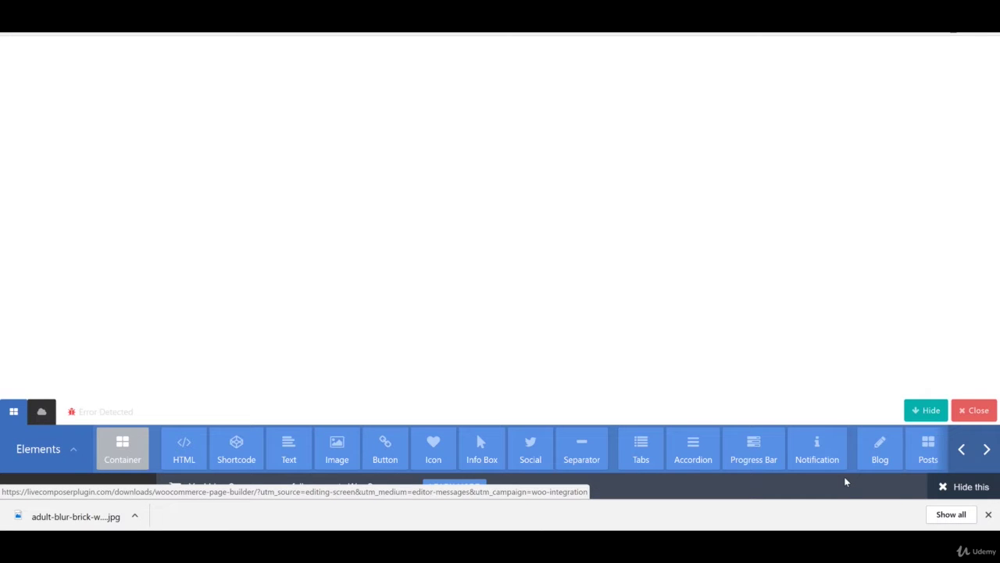
pyautogui.scroll(-5, 674, 304)
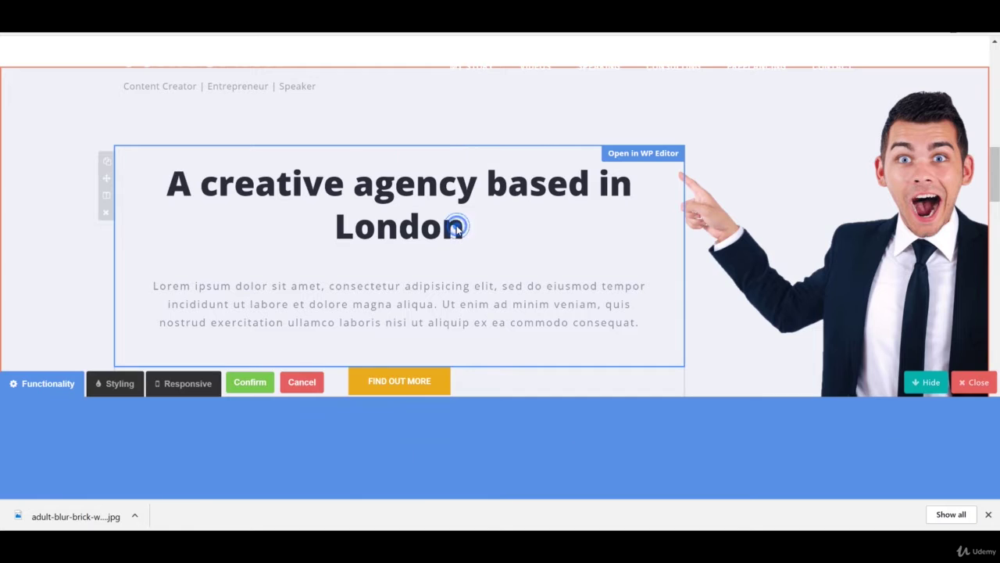
pyautogui.click(455, 226)
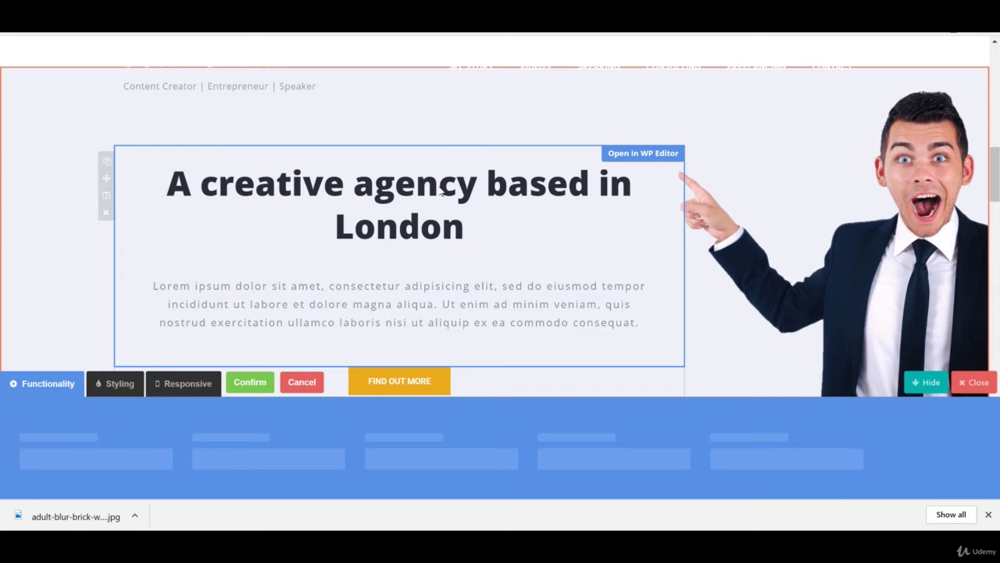
pyautogui.click(629, 153)
# - Replace the heading text with a "Who is …?" question containing the site owner's full name
pyautogui.tripleClick(300, 183)
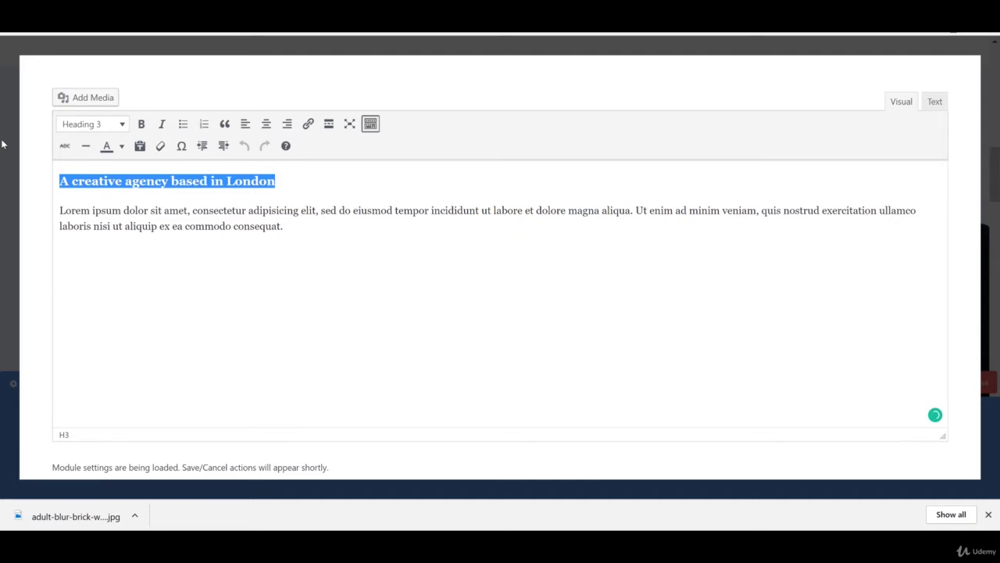
pyautogui.write('Who is Jo')
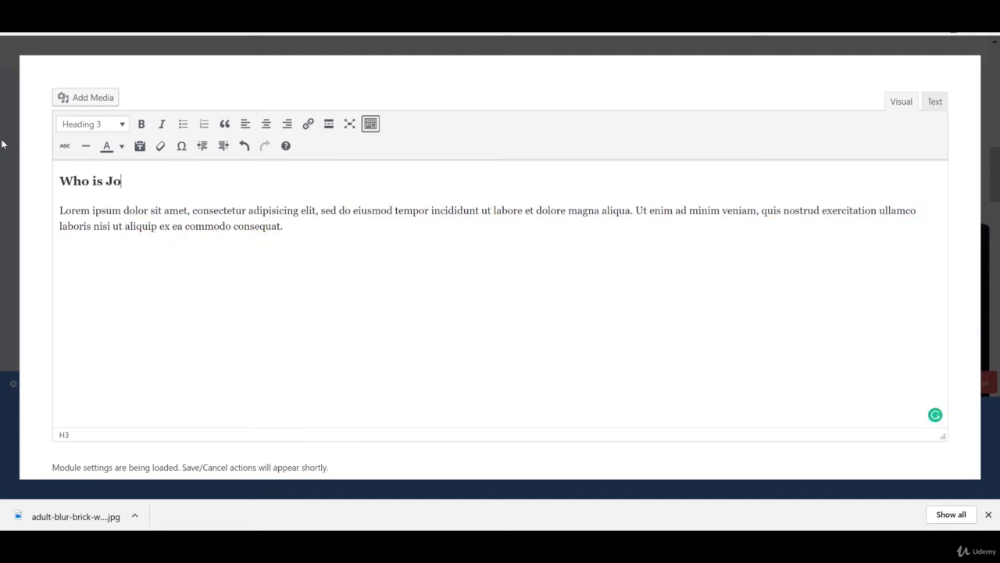
pyautogui.write('hn Smith')
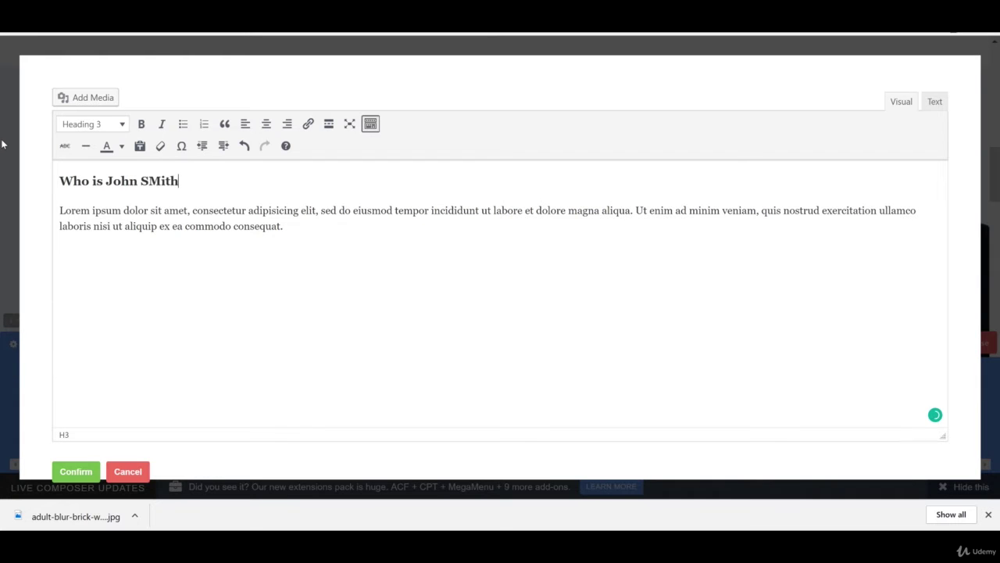
pyautogui.press('BackSpace')
pyautogui.press('BackSpace')
pyautogui.press('BackSpace')
pyautogui.press('BackSpace')
pyautogui.write('mith?')
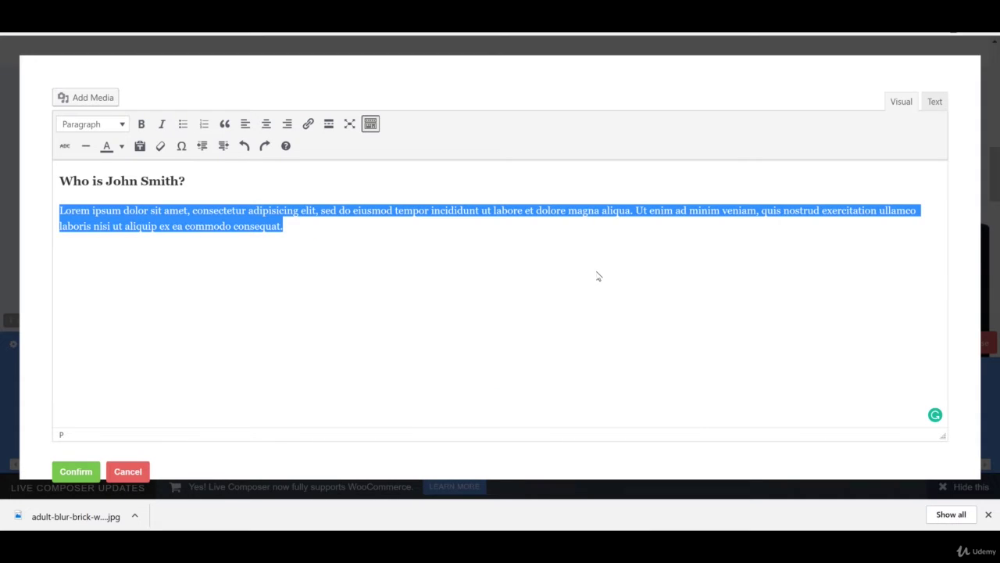
# - Replace the placeholder paragraph with a bio covering the 20 million following, 1 BILLION video reach and entrepreneur and speaker career, and confirm the edits
pyautogui.write('Said to be one of the top content creators in the world with a social media following of over 20 million, John has reached over 1 BILLION with his videos.  He is also a highly successful entrepreneur, and a world-renowned transformational speaker, coach and thought leader.')
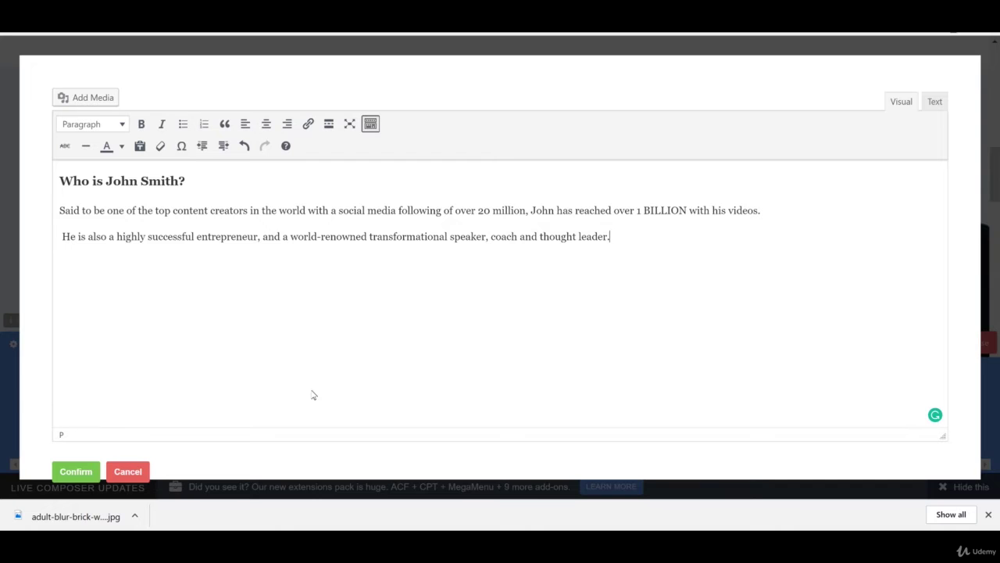
pyautogui.click(77, 472)
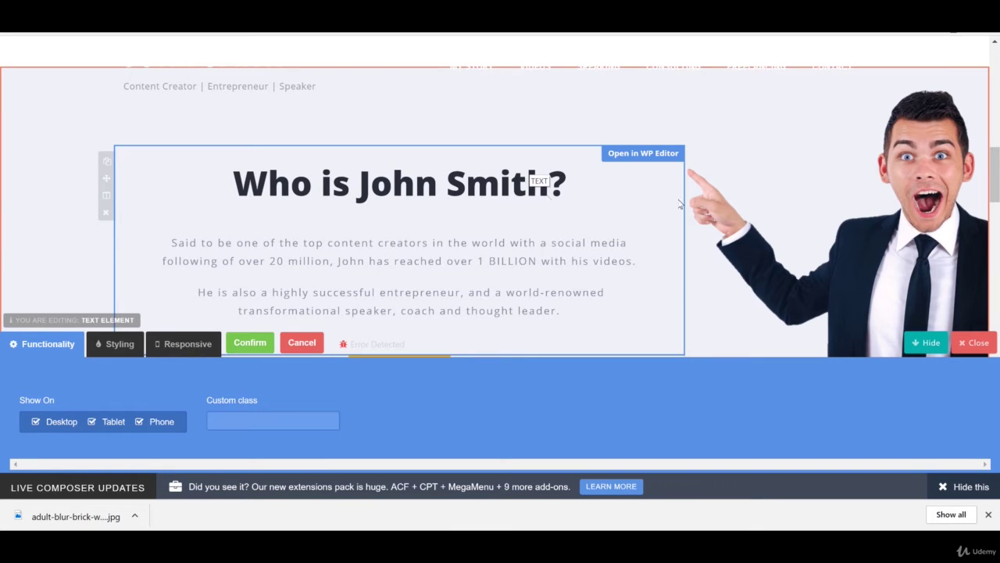
pyautogui.click(249, 342)
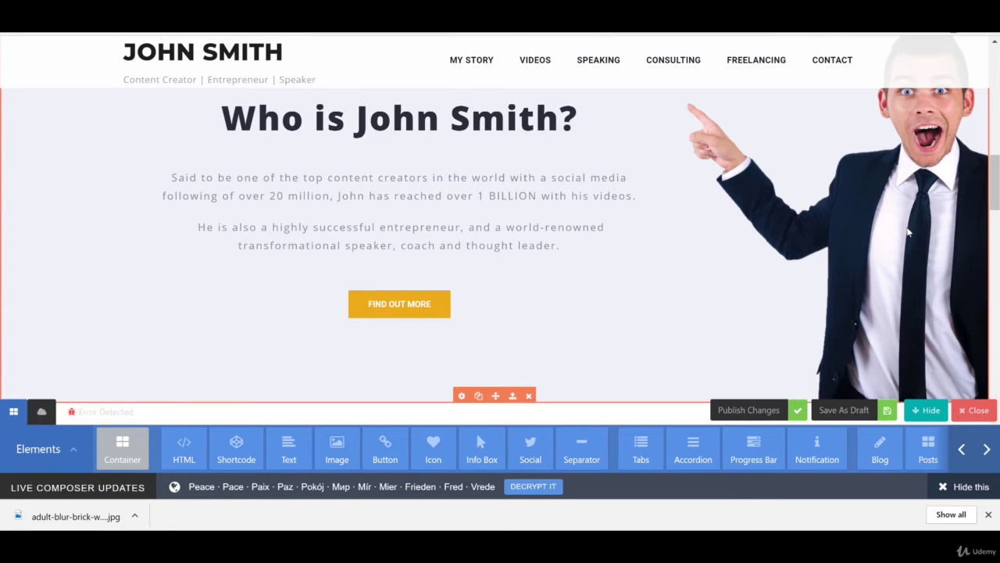
# - Open the settings of the bio section's row and set BG Image - Use Featured to Enabled
pyautogui.scroll(1, 916, 162)
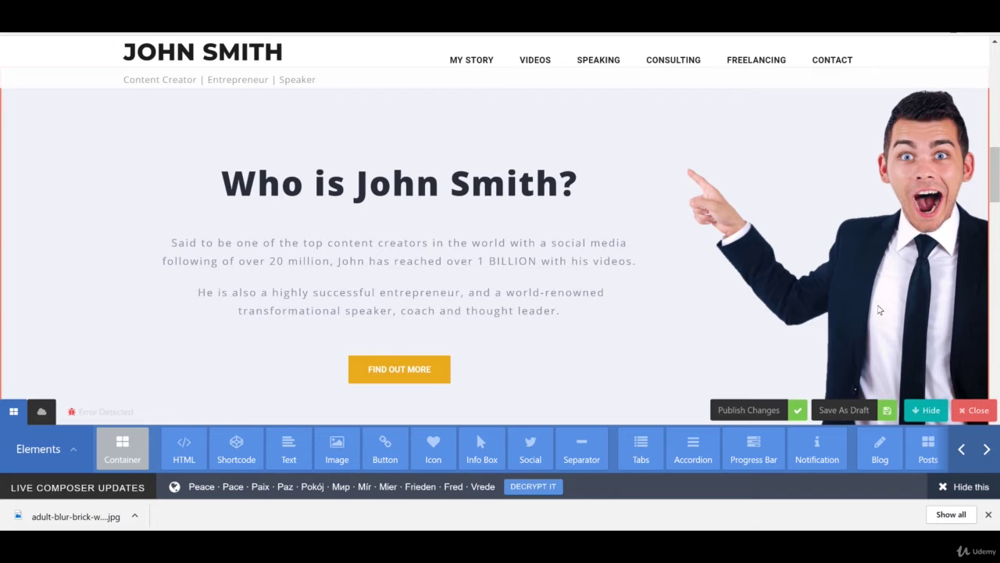
pyautogui.scroll(-1, 842, 172)
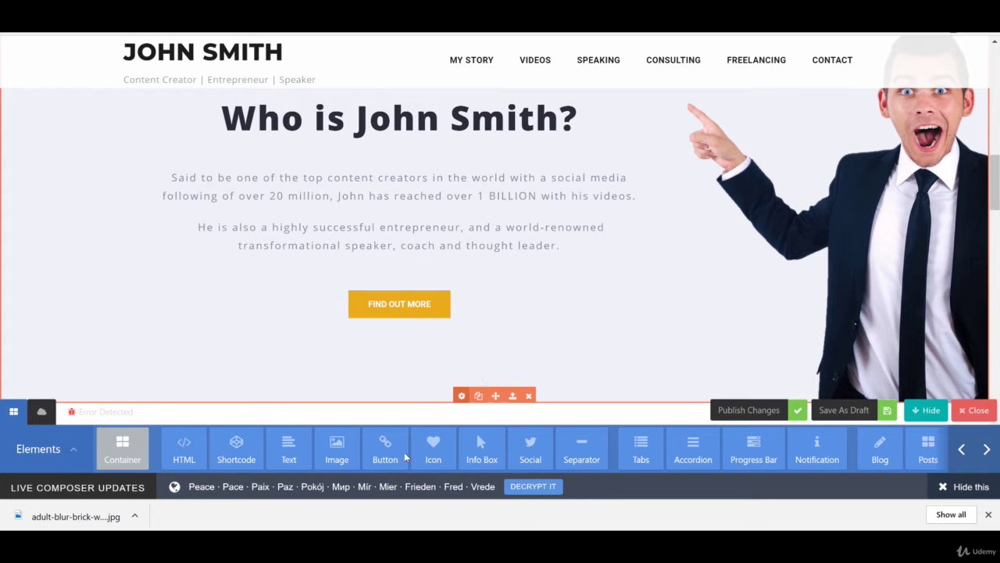
pyautogui.scroll(-1, 487, 364)
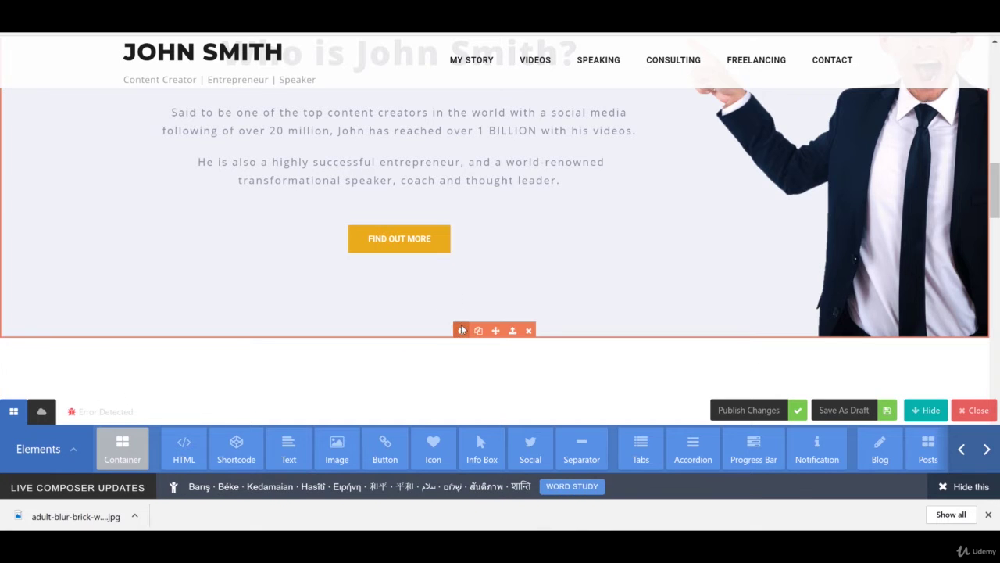
pyautogui.click(462, 330)
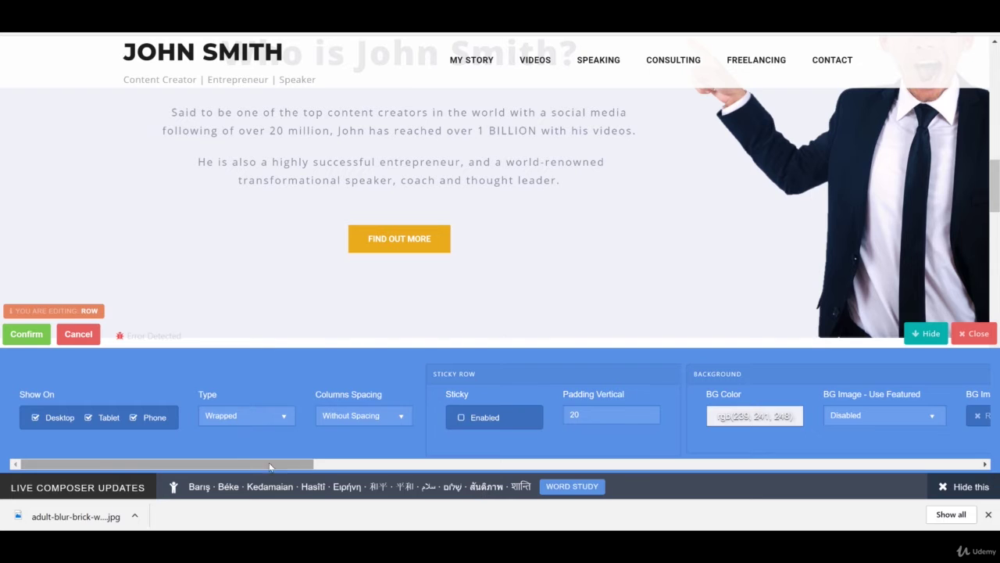
pyautogui.moveTo(264, 468); pyautogui.dragTo(422, 472)
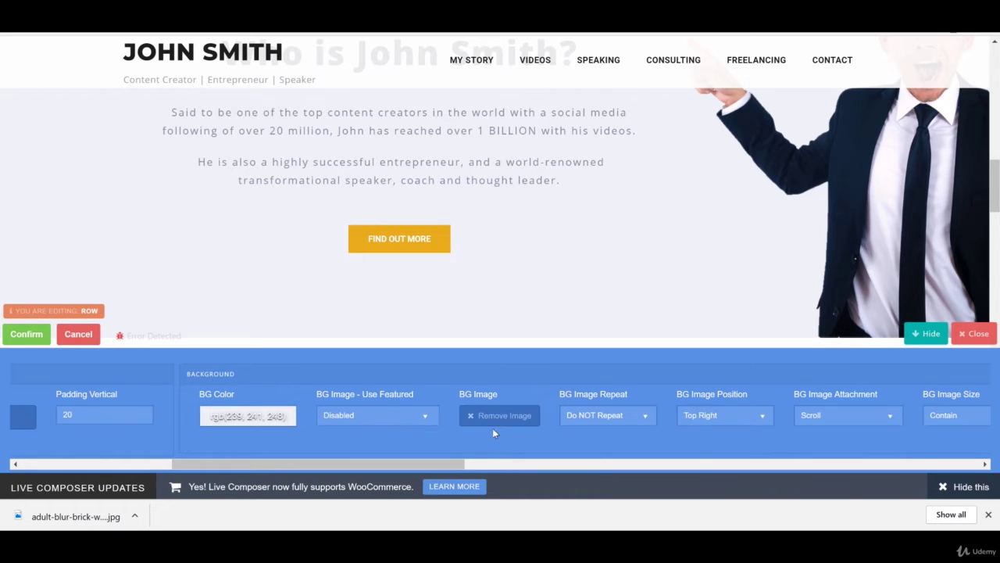
pyautogui.click(405, 412)
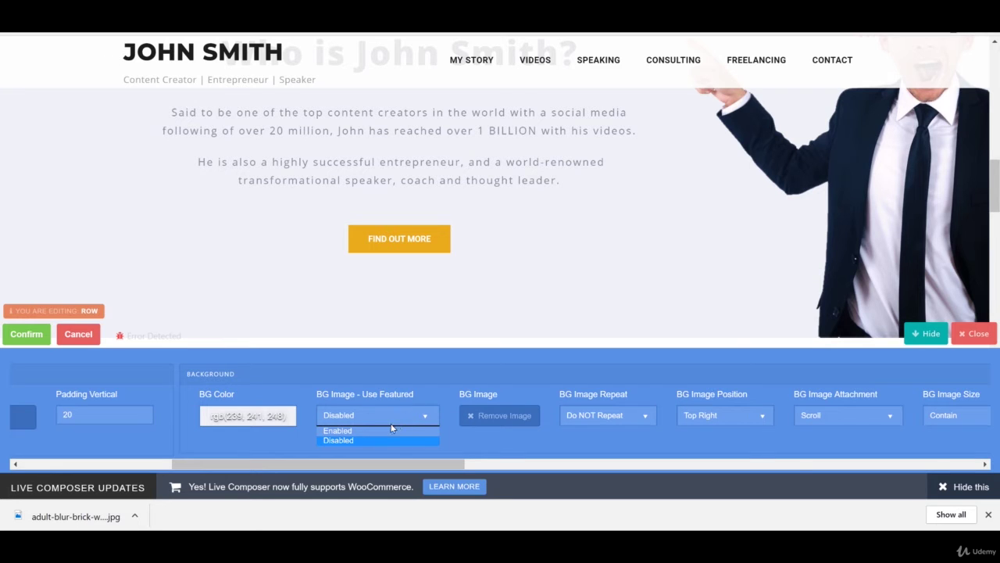
pyautogui.click(376, 431)
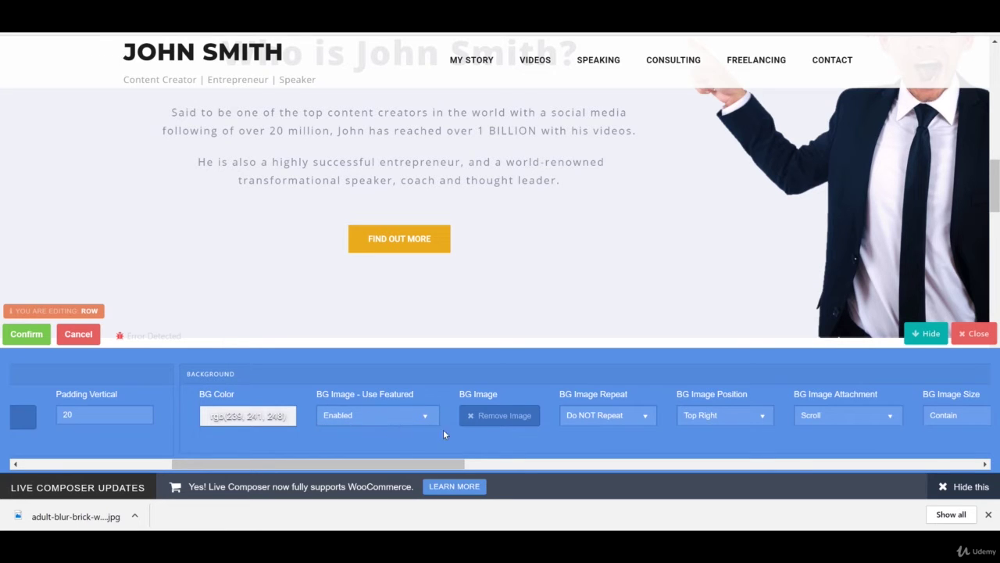
# - Remove the row's background image of the pointing man in a suit and check the section without it
pyautogui.click(492, 417)
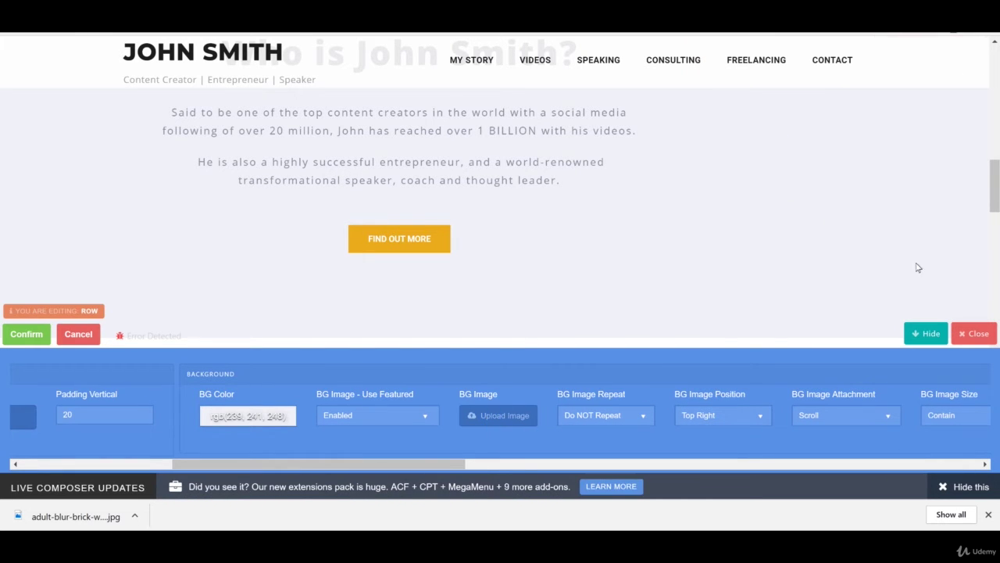
pyautogui.scroll(2, 887, 149)
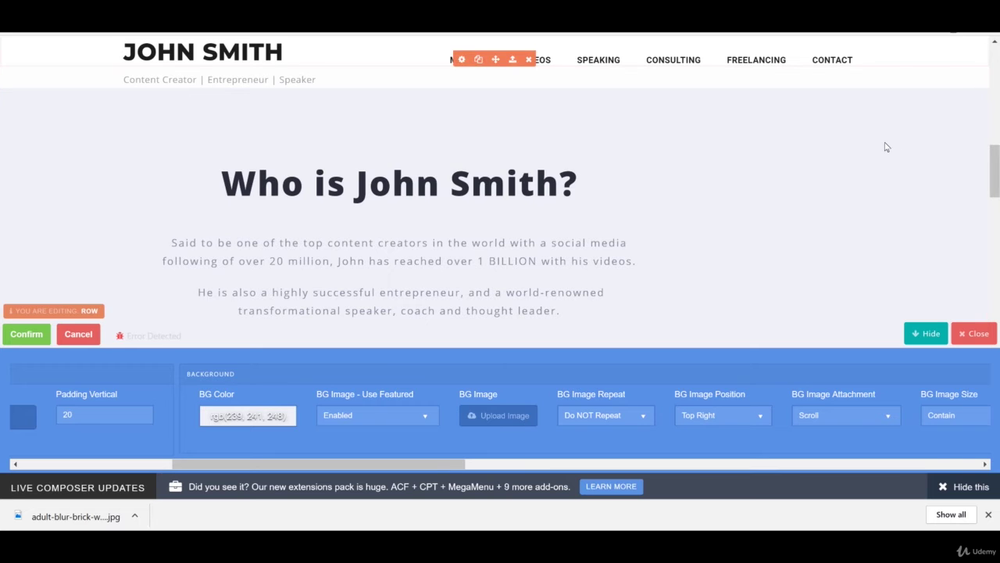
pyautogui.scroll(-2, 887, 147)
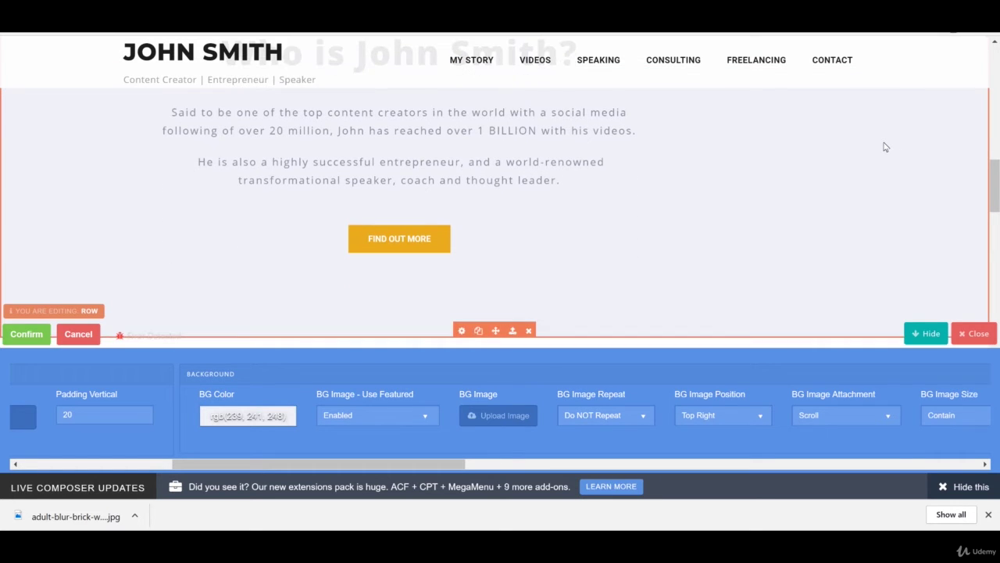
pyautogui.scroll(2, 885, 147)
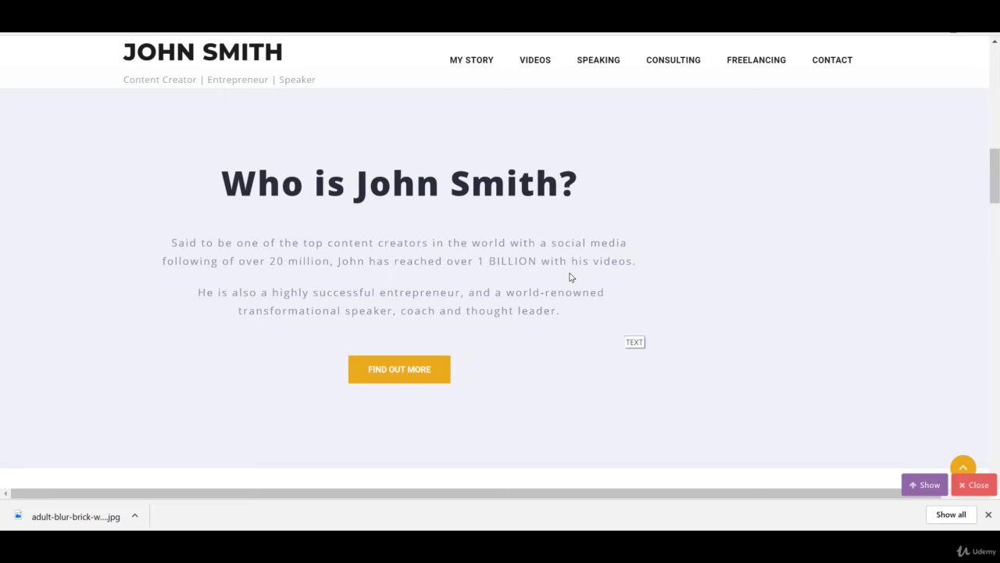
# - Switch to Photoshop and place the adult-blur-brick-walls-846741 photo into the blank document
pyautogui.click(402, 547)
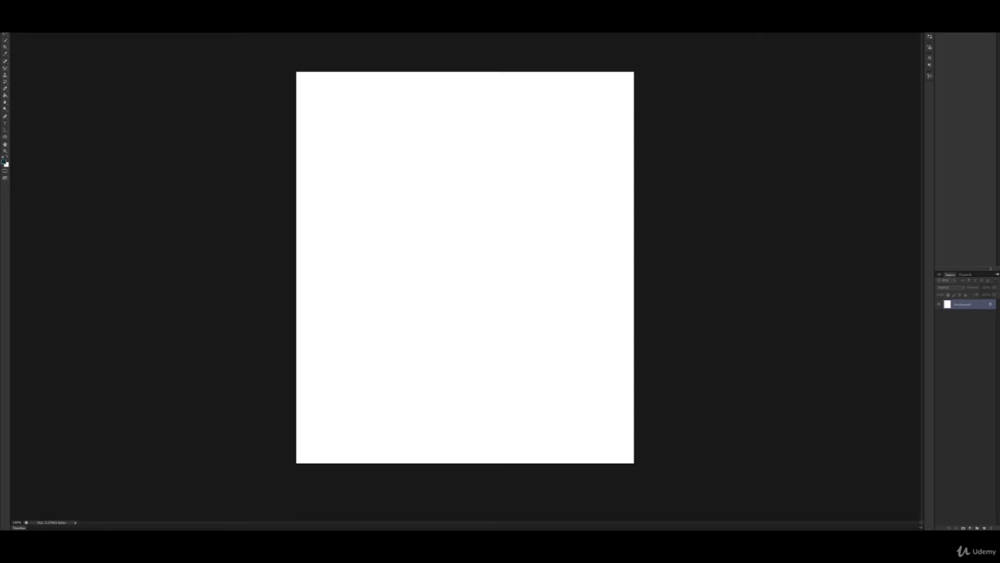
pyautogui.hotkey('alt', 'f')
pyautogui.press('Down')
pyautogui.press('Down')
pyautogui.press('Down')
pyautogui.press('Down')
pyautogui.press('Down')
pyautogui.press('Down')
pyautogui.press('Down')
pyautogui.press('Down')
pyautogui.press('Down')
pyautogui.press('Down')
pyautogui.press('Down')
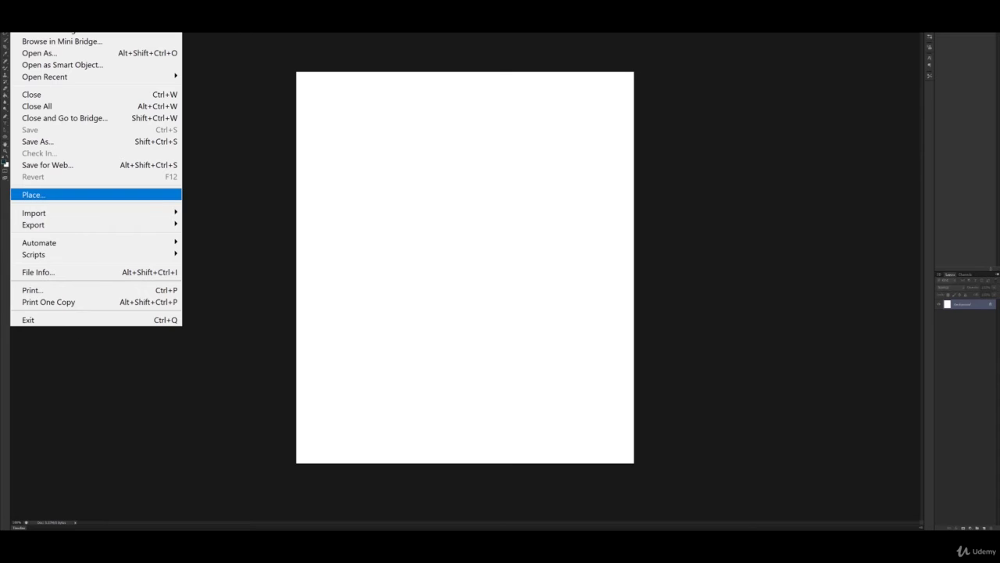
pyautogui.press('Return')
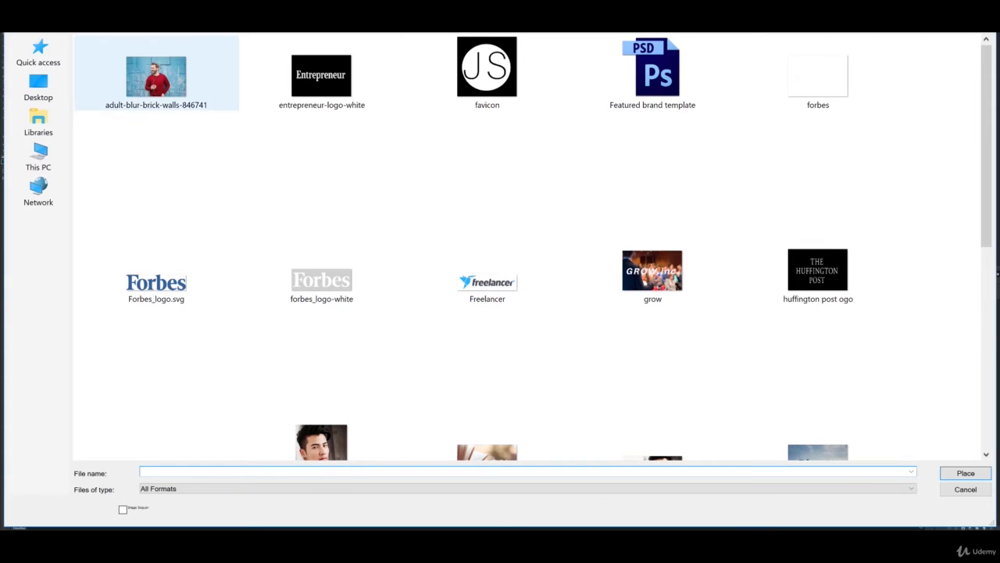
pyautogui.hotkey('shift', 'Tab')
pyautogui.press('Return')
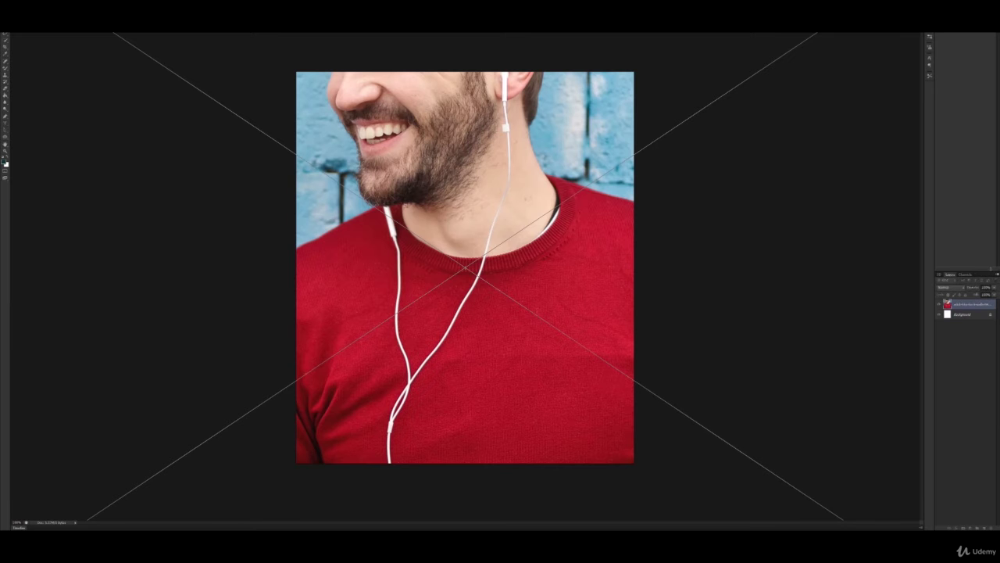
# - Scale down and reposition the placed photo so the man in the red sweater fits within the filled canvas, and commit the placement
pyautogui.moveTo(469, 336); pyautogui.dragTo(180, 489)
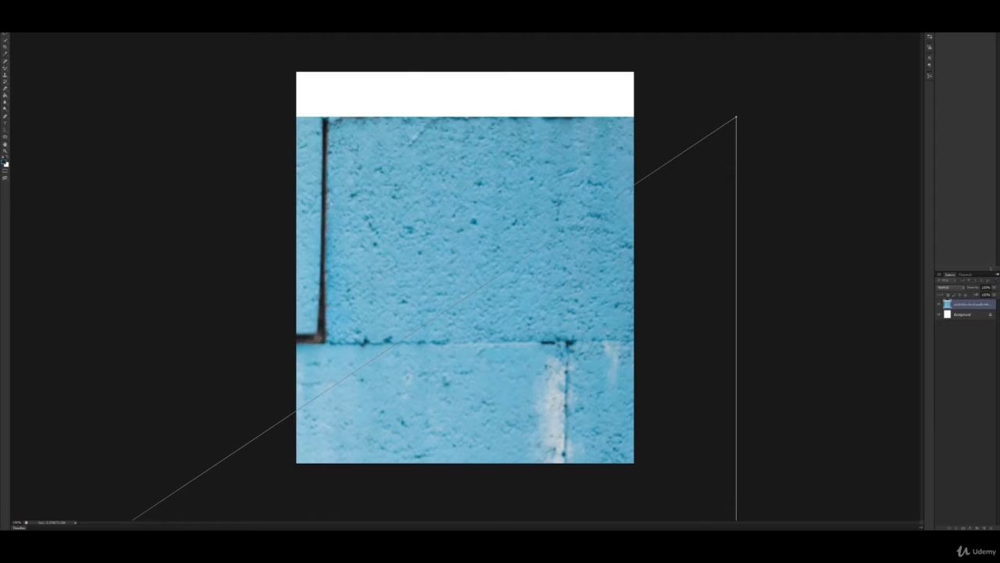
pyautogui.moveTo(732, 122); pyautogui.dragTo(623, 170)
pyautogui.moveTo(490, 290); pyautogui.dragTo(754, 70)
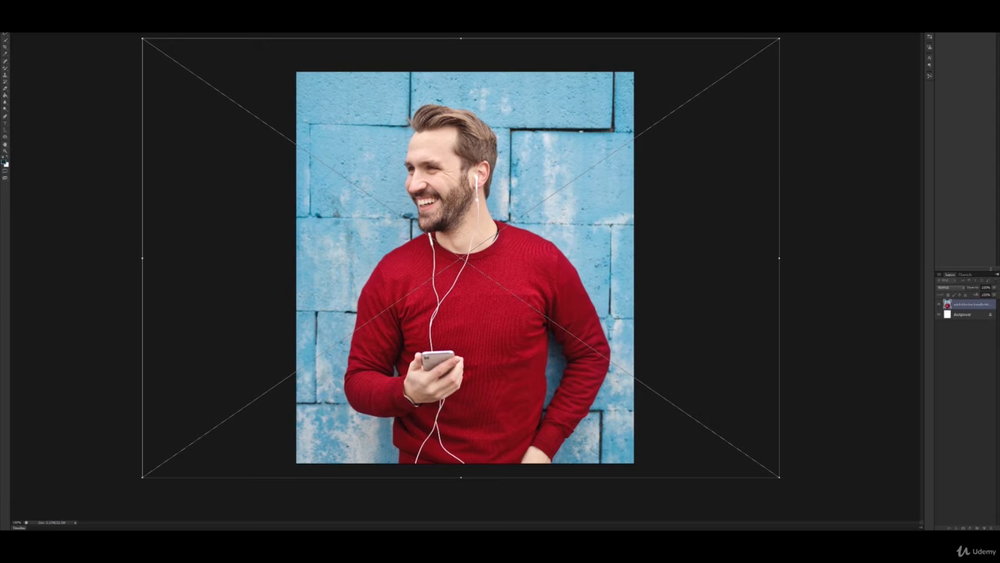
pyautogui.hotkey('ctrl', 'w')
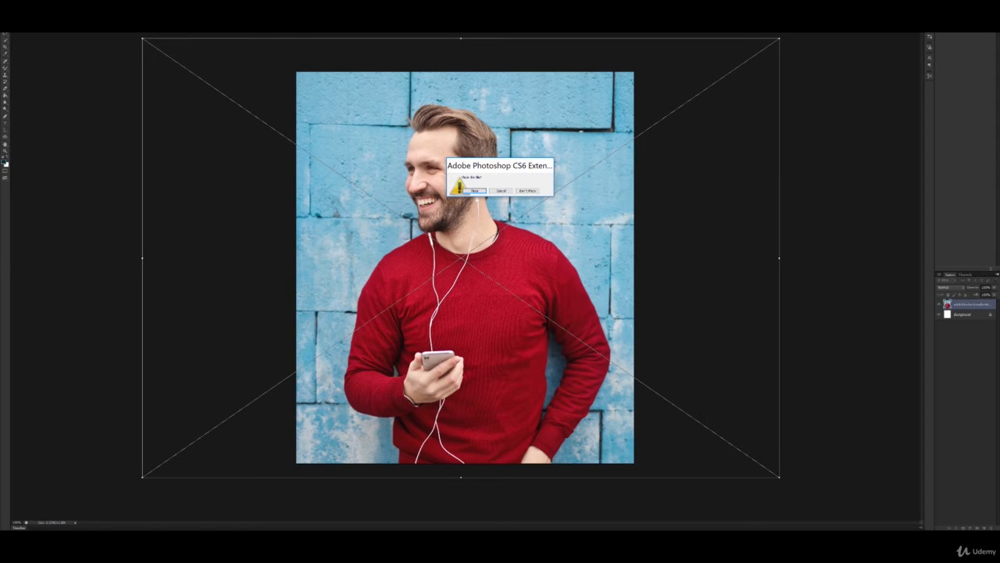
pyautogui.press('Escape')
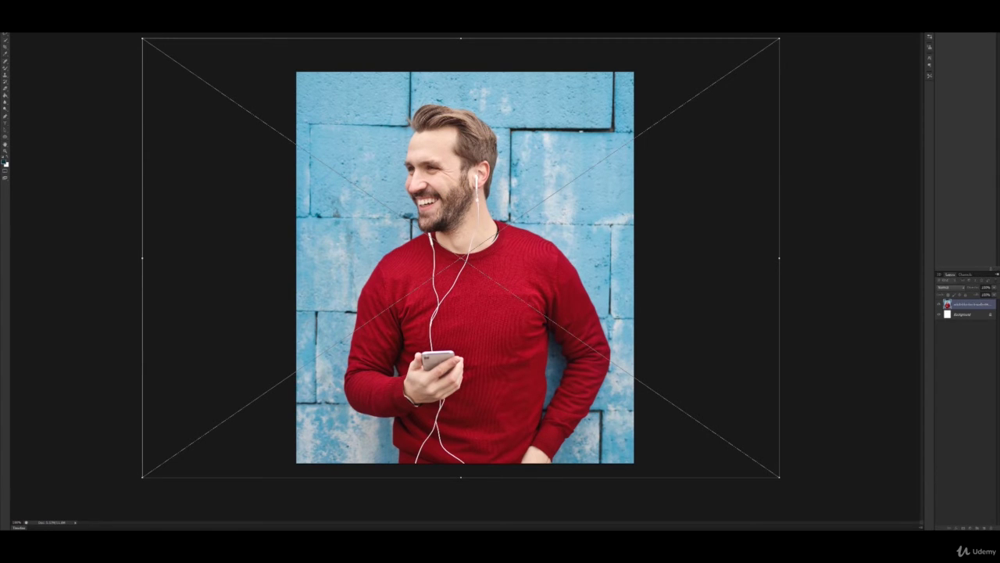
pyautogui.press('Return')
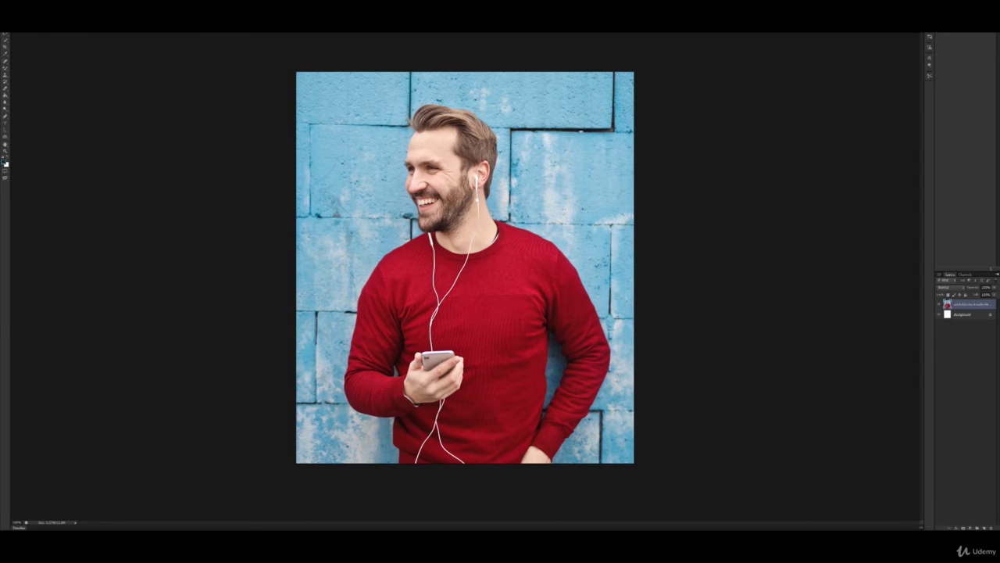
# - Save the cropped portrait composition as a new image file named man
pyautogui.hotkey('alt', 'f')
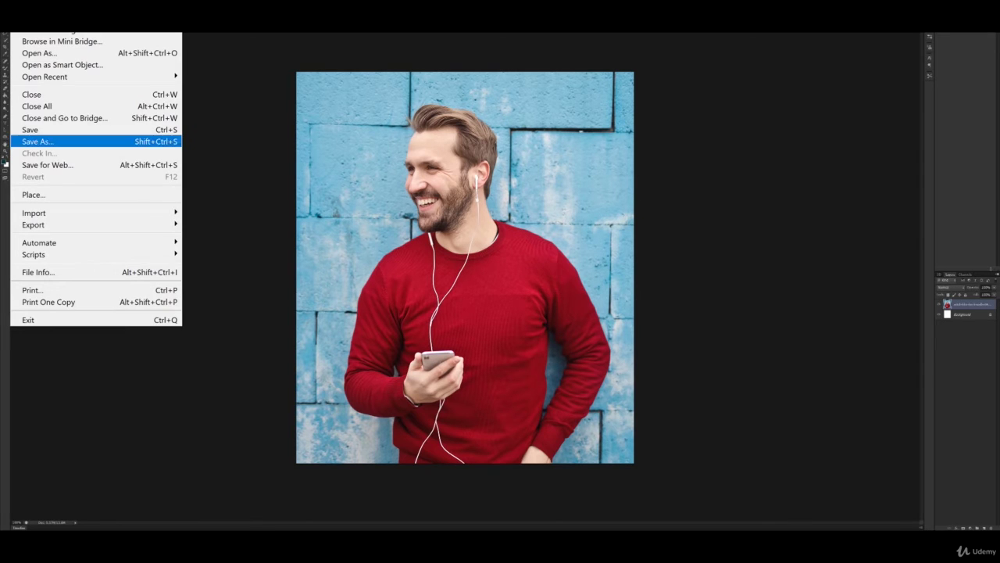
pyautogui.press('Return')
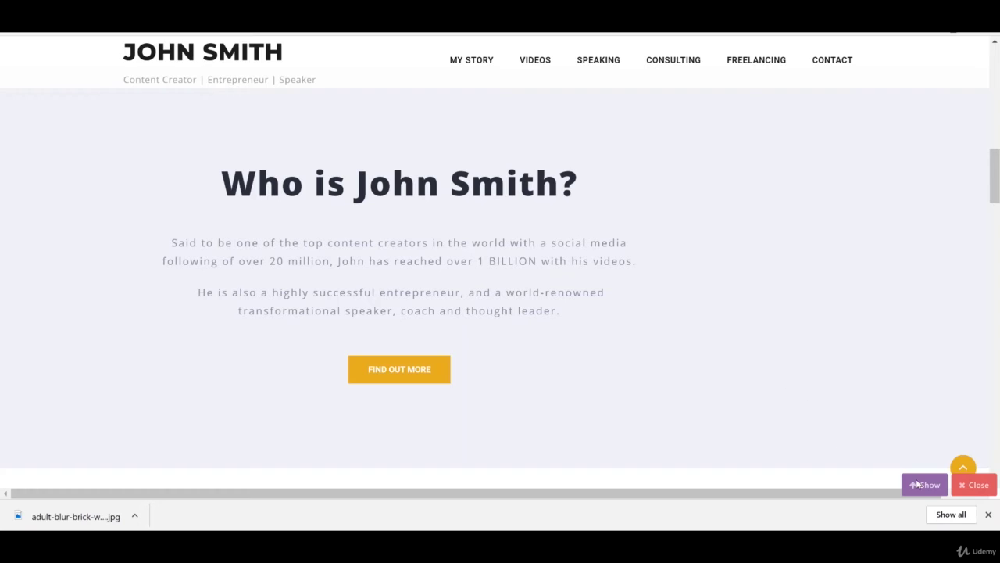
# - Upload man.jpg to the media library and set it as the row's background image
pyautogui.click(922, 484)
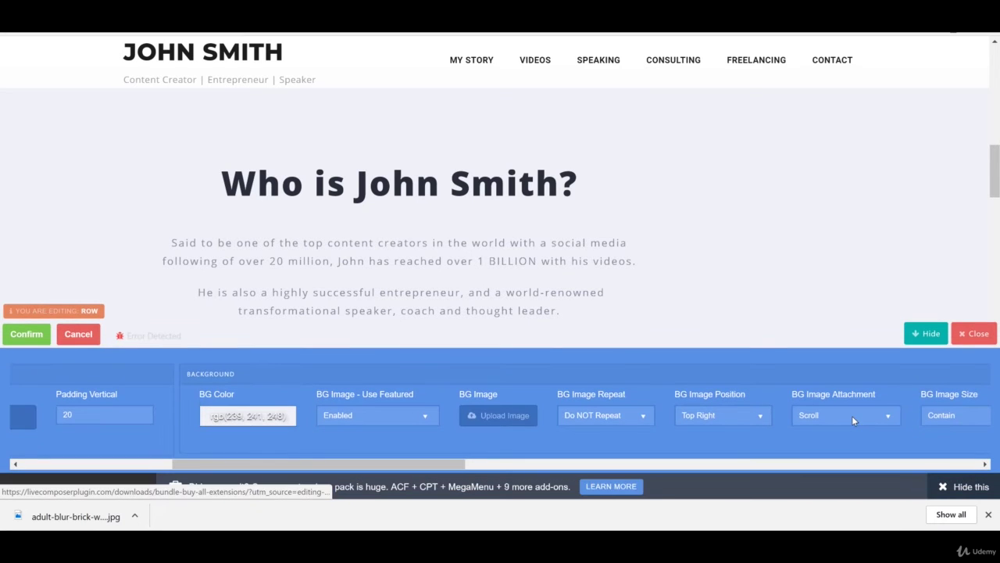
pyautogui.click(504, 415)
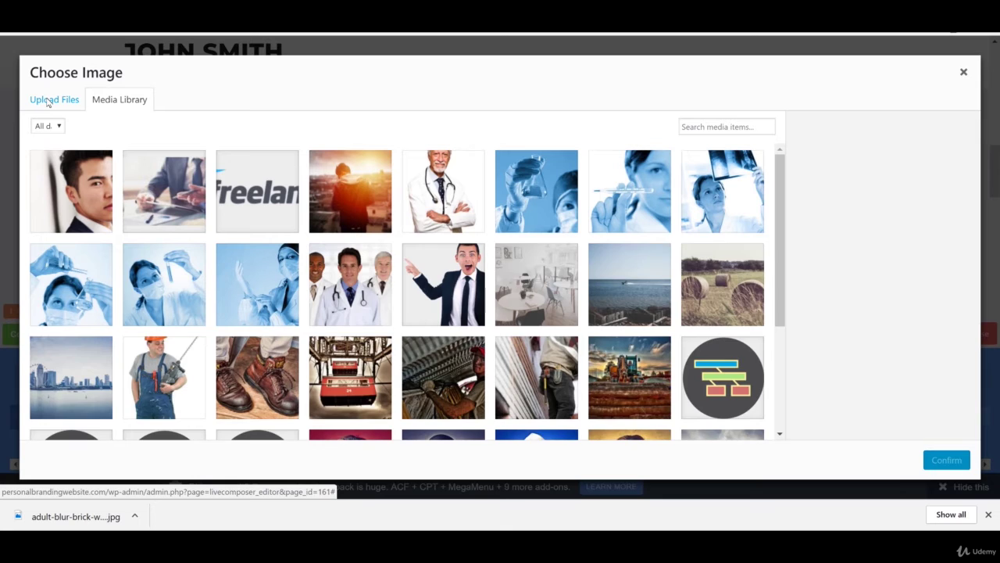
pyautogui.click(48, 101)
pyautogui.click(507, 278)
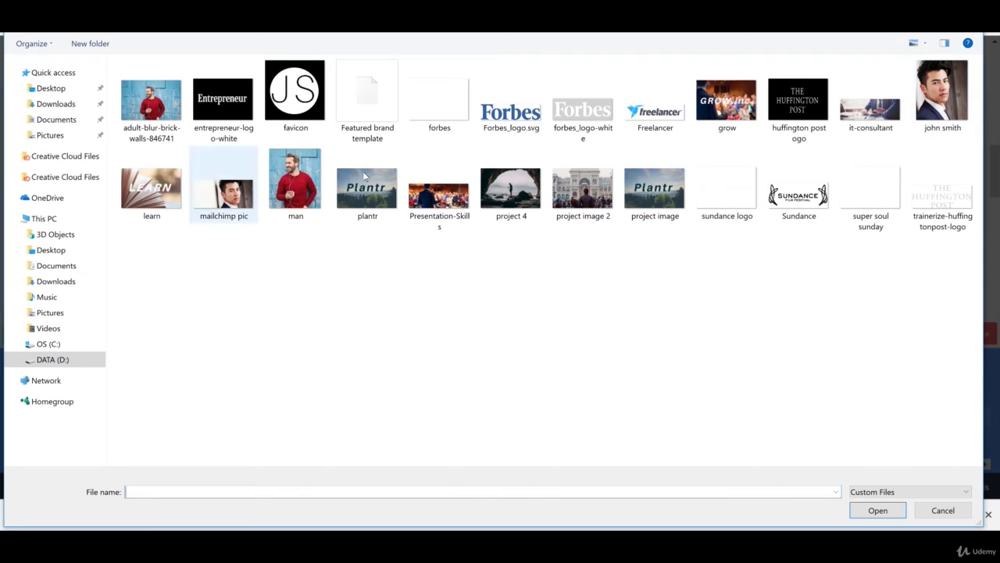
pyautogui.doubleClick(311, 193)
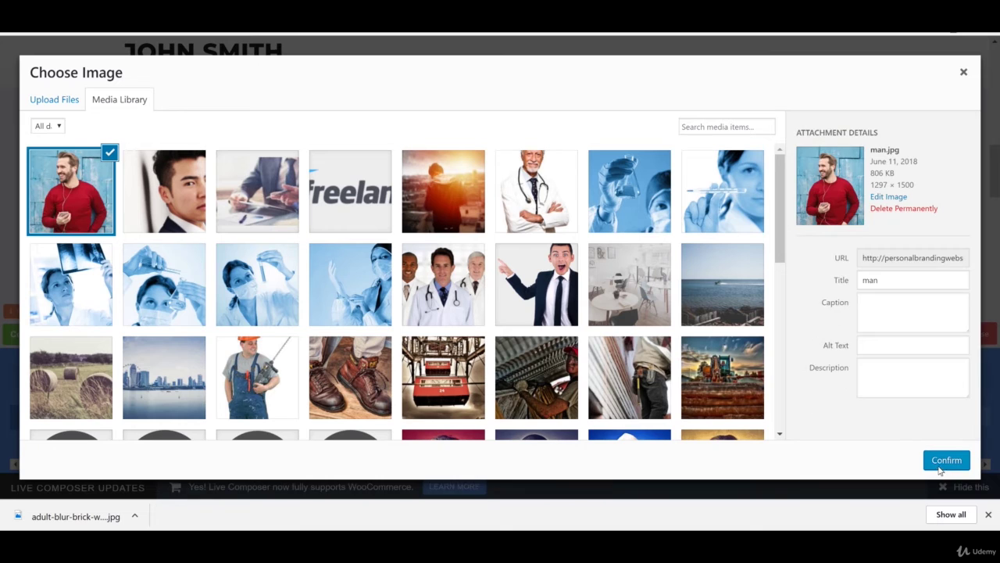
pyautogui.click(947, 462)
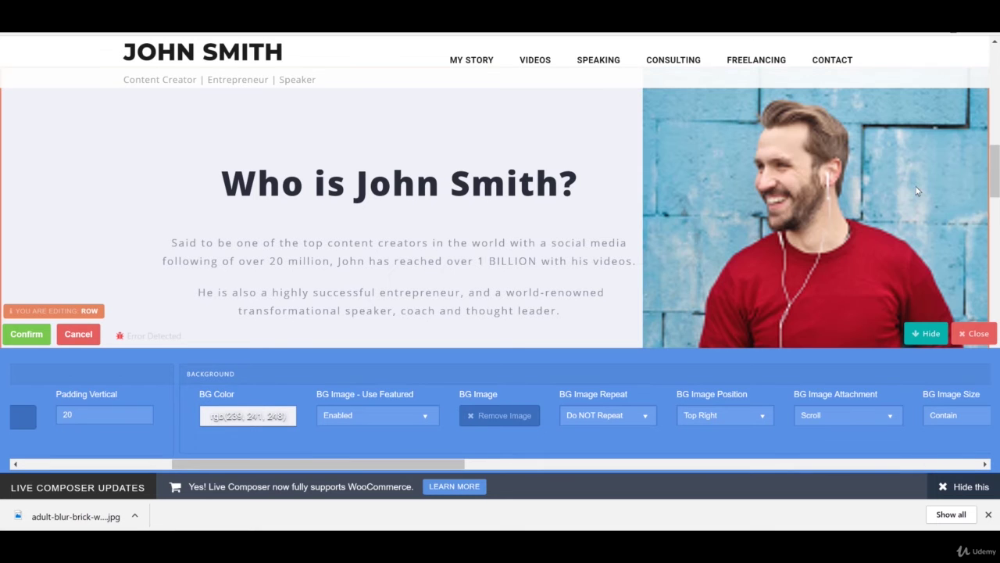
pyautogui.scroll(-3, 907, 160)
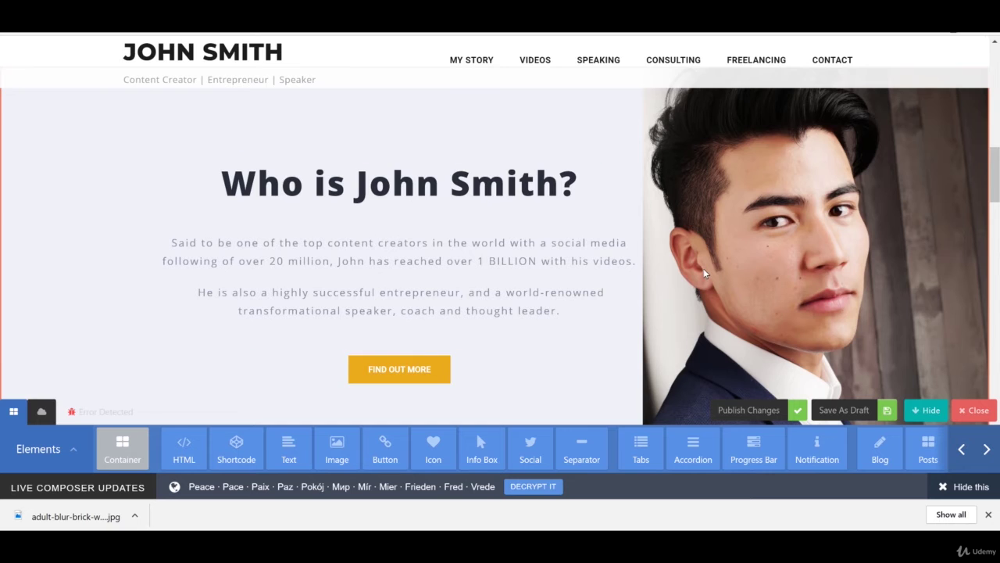
# - Edit the label of the button below the bio text, trying placeholder text and restoring it to FIND OUT MORE
pyautogui.scroll(-1, 830, 241)
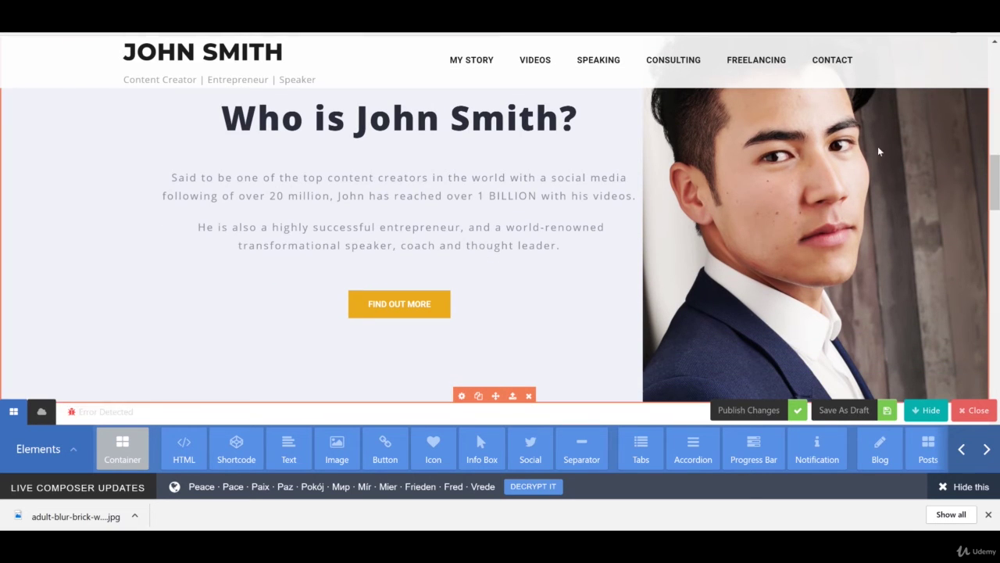
pyautogui.click(361, 308)
pyautogui.moveTo(367, 304)
pyautogui.mouseDown()
pyautogui.moveTo(426, 304)
pyautogui.moveTo(363, 310)
pyautogui.mouseUp()
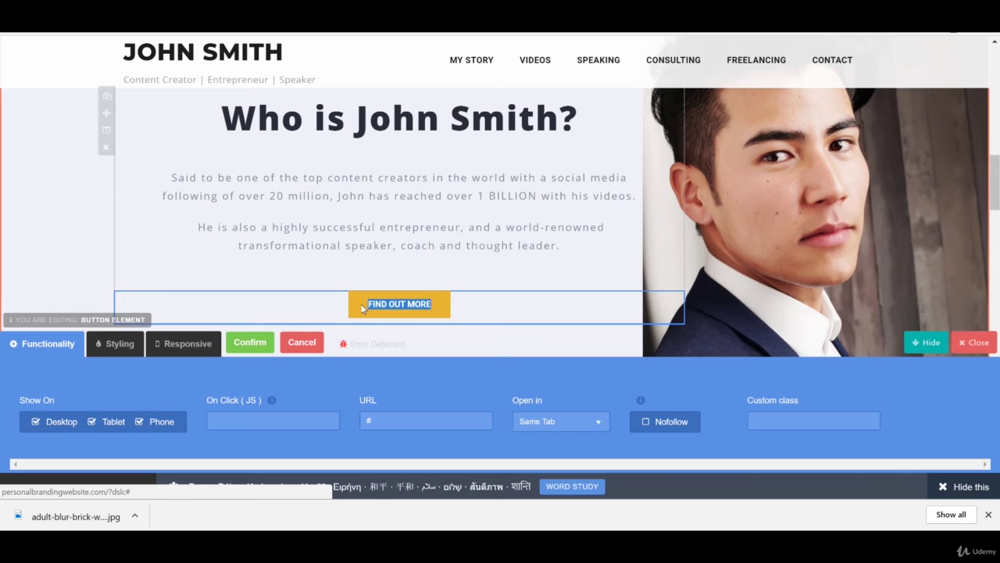
pyautogui.write('dsdfsk')
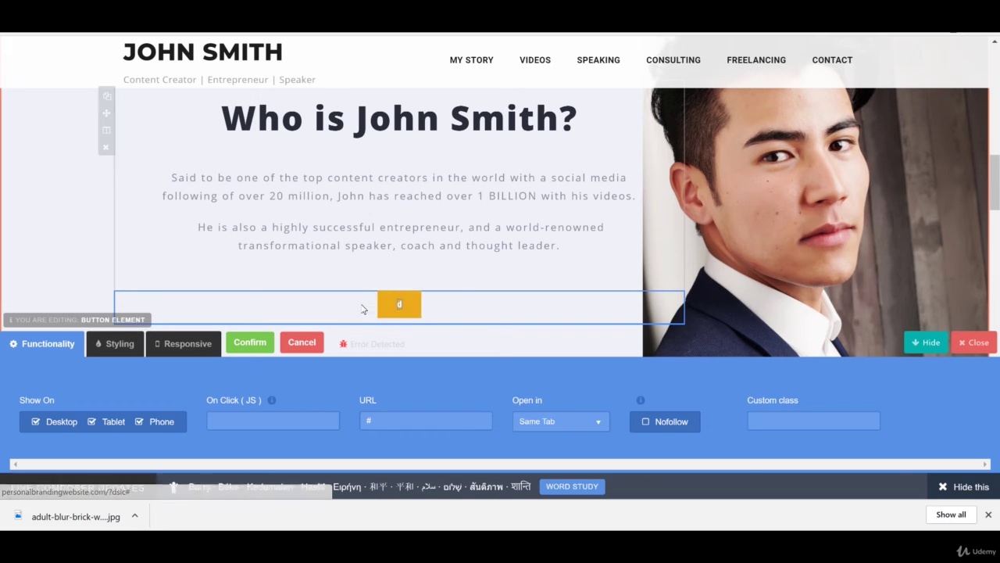
pyautogui.press('BackSpace')
pyautogui.press('BackSpace')
pyautogui.press('BackSpace')
pyautogui.press('BackSpace')
pyautogui.press('BackSpace')
pyautogui.press('BackSpace')
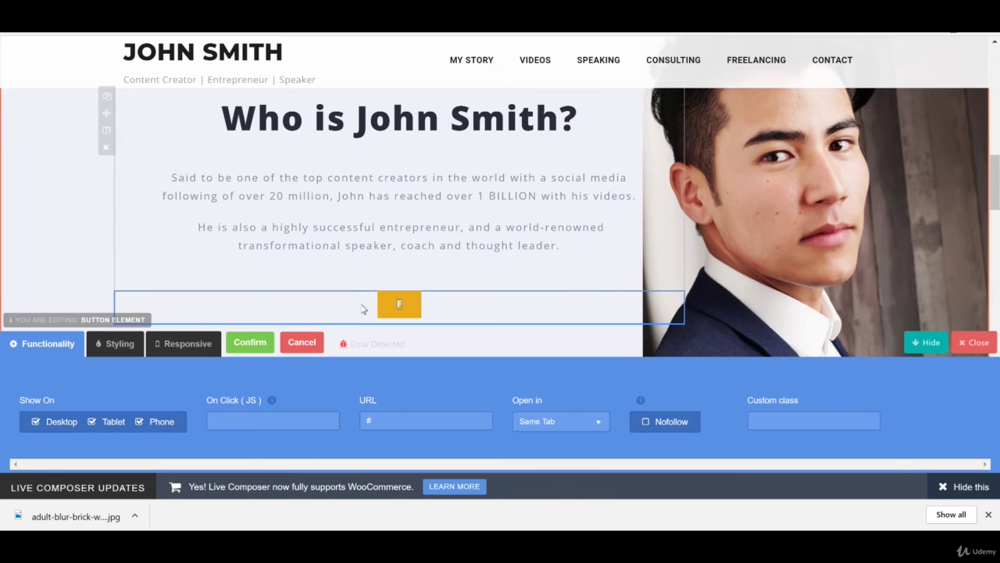
pyautogui.write('Find')
pyautogui.press('BackSpace')
pyautogui.press('BackSpace')
pyautogui.press('BackSpace')
pyautogui.press('BackSpace')
pyautogui.write('FIND OUT MORE')
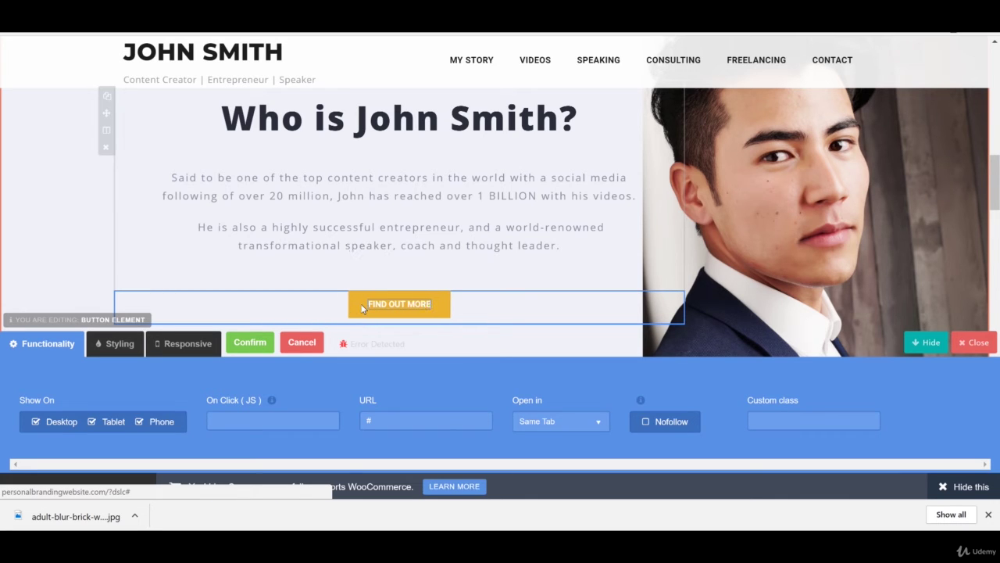
# - Review the button's styling options and set its font size to 15 px
pyautogui.click(116, 344)
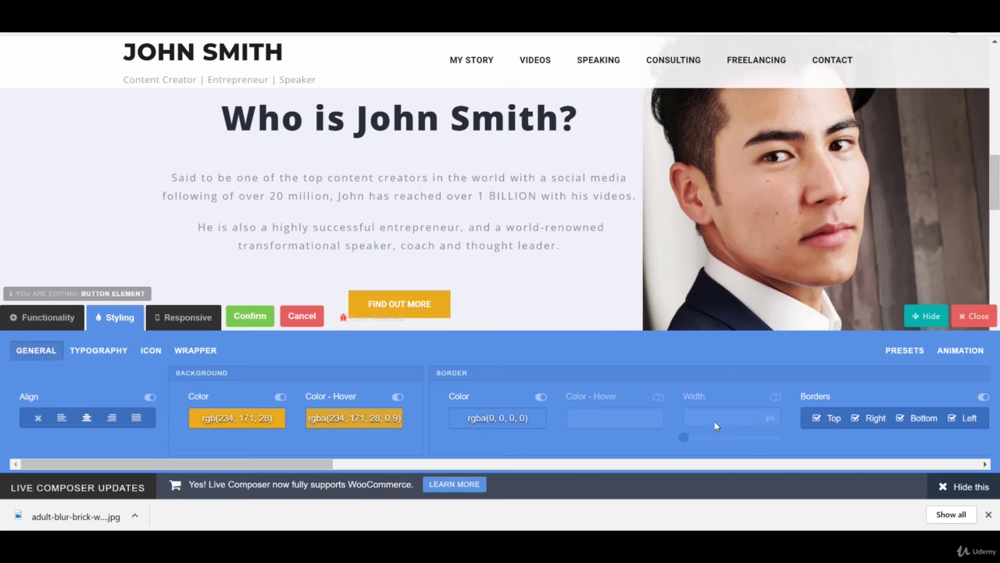
pyautogui.moveTo(329, 464); pyautogui.dragTo(697, 469)
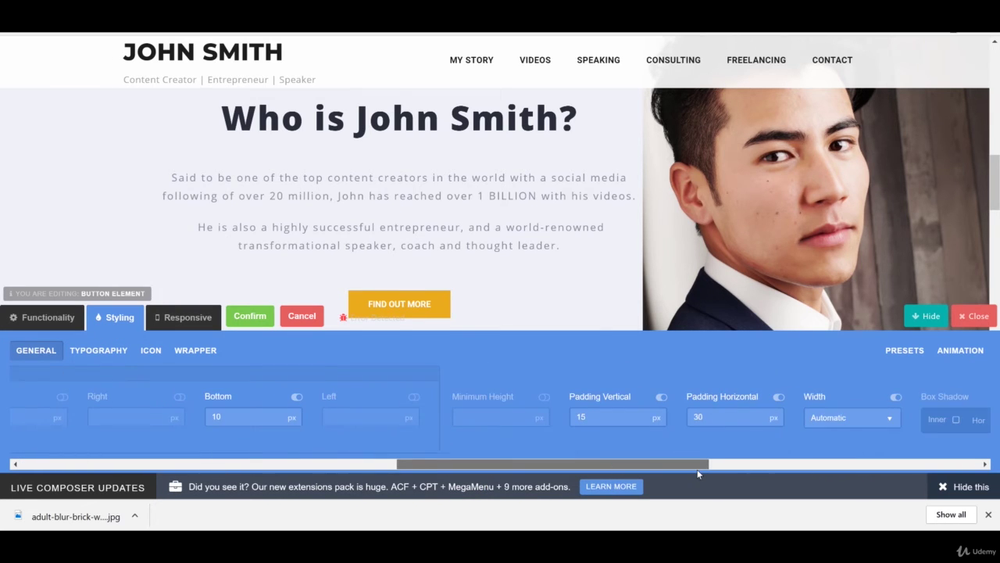
pyautogui.click(329, 469)
pyautogui.click(329, 467)
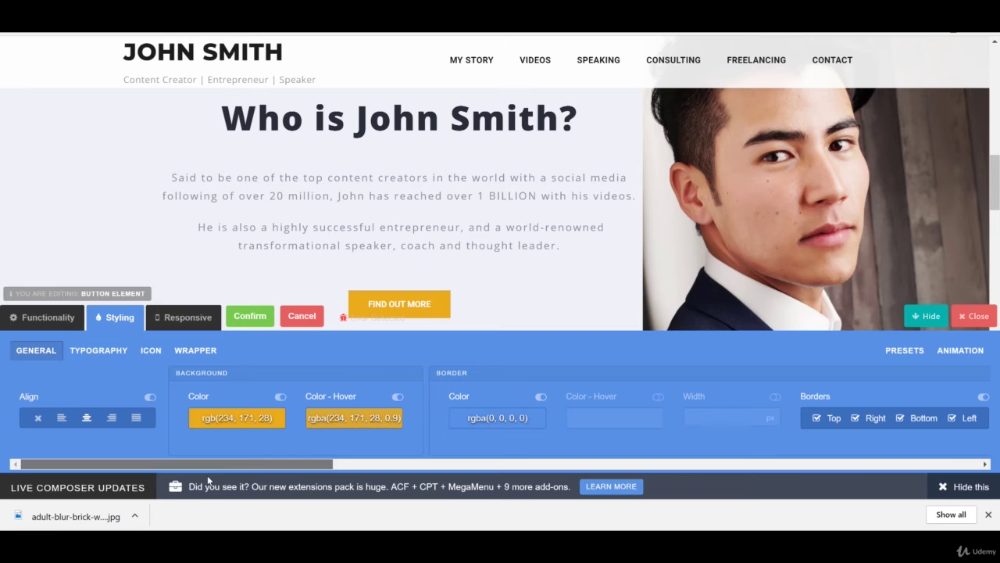
pyautogui.click(143, 351)
pyautogui.click(110, 357)
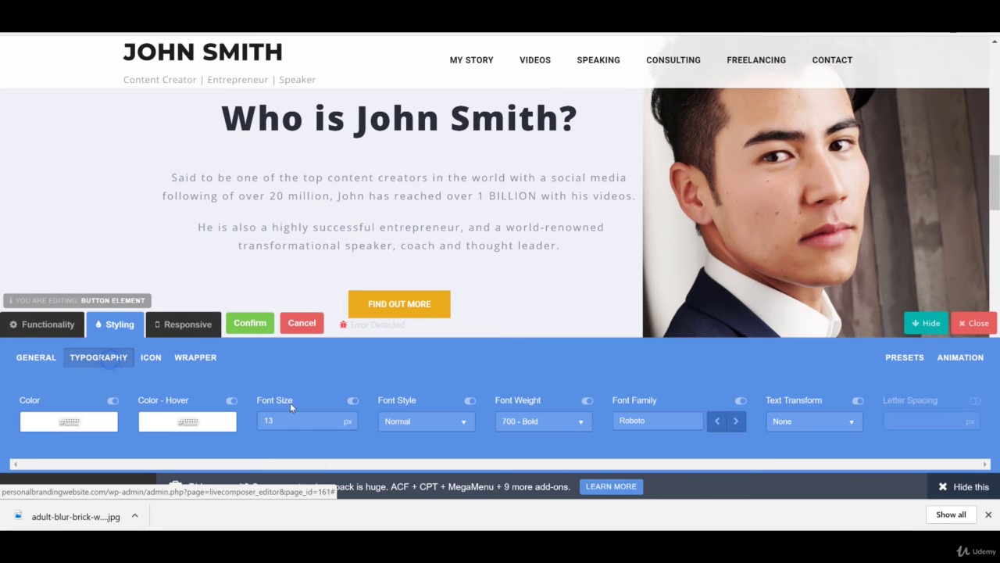
pyautogui.moveTo(284, 442); pyautogui.dragTo(289, 444)
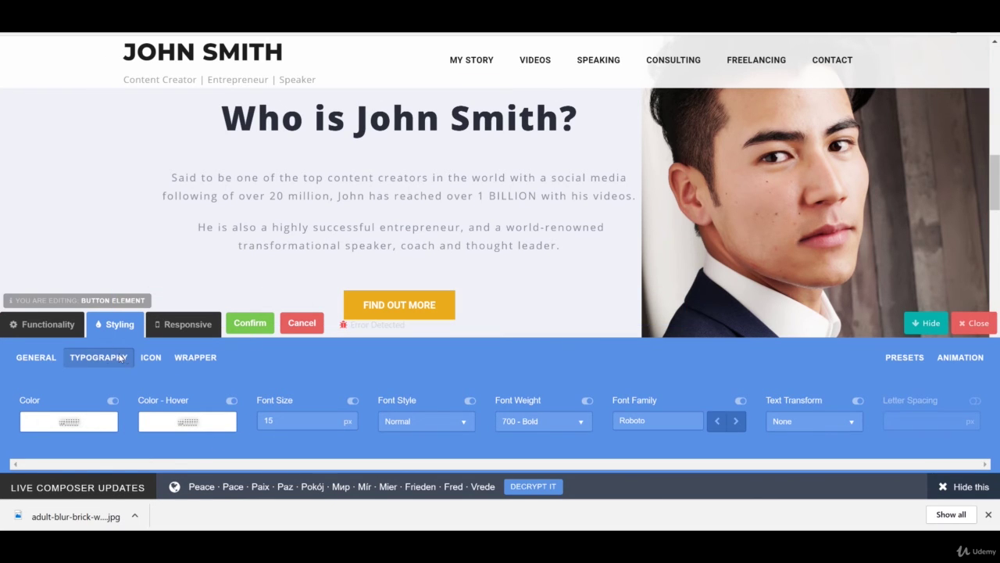
# - Change the button's background color to the dark blue swatch, rgba(20,112,157,0.9), and confirm the button's styling
pyautogui.click(150, 357)
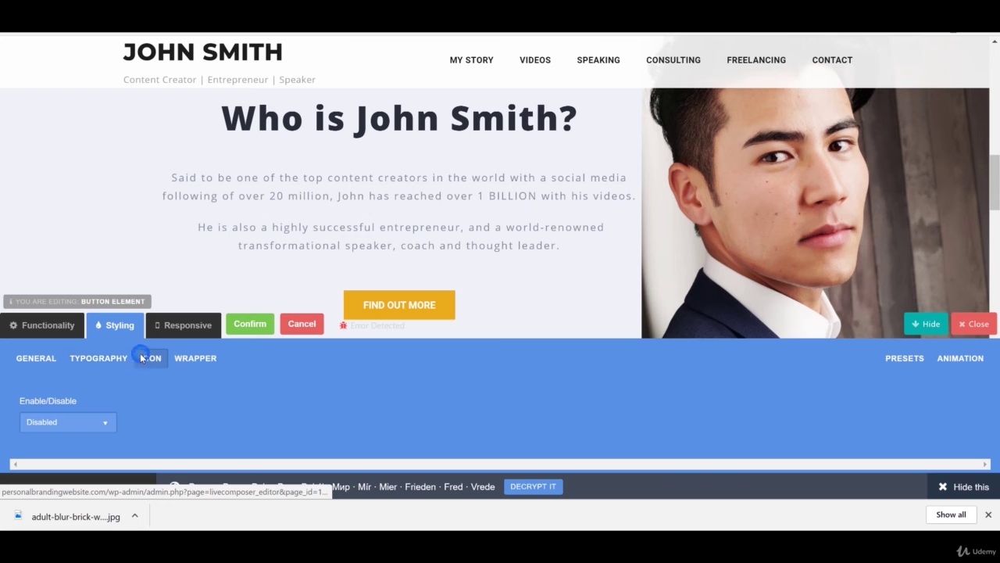
pyautogui.click(64, 358)
pyautogui.click(242, 418)
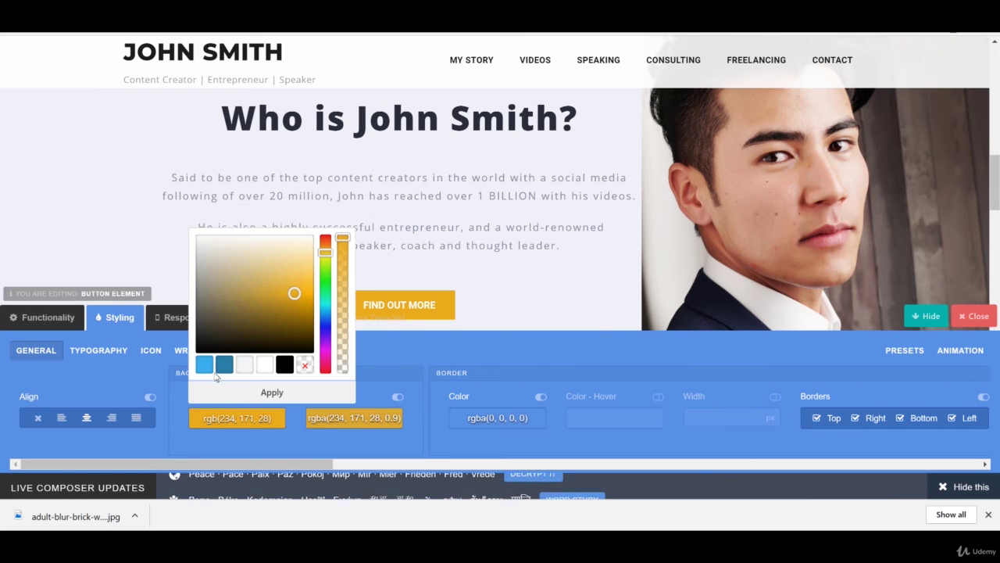
pyautogui.click(224, 365)
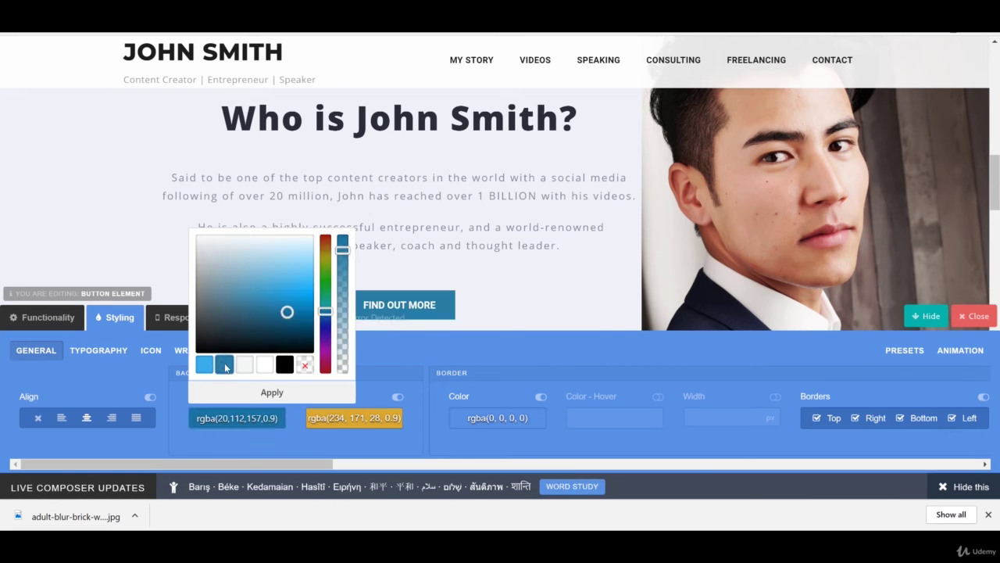
pyautogui.click(264, 391)
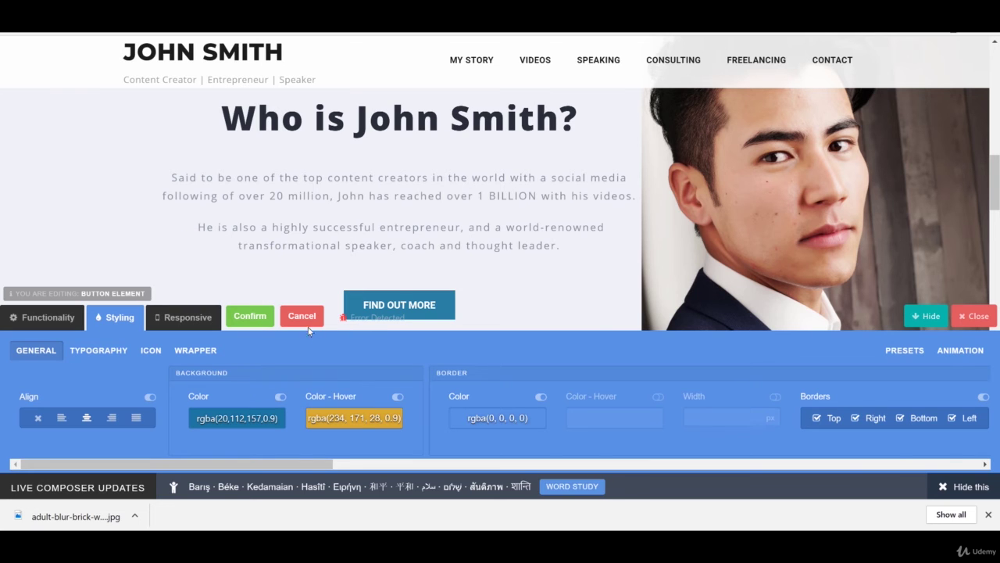
pyautogui.click(261, 314)
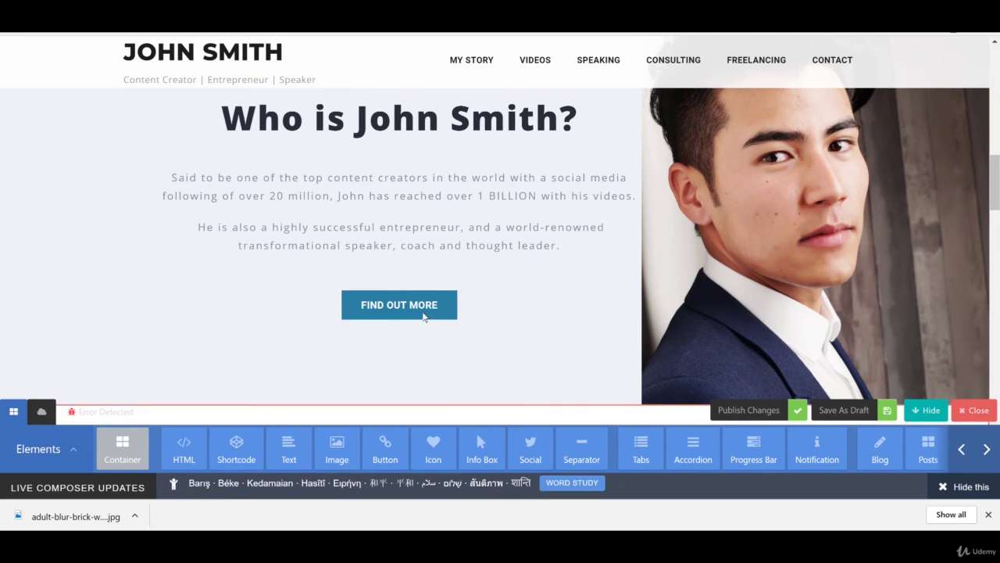
# - Link the FIND OUT MORE button to the My Story page's URL and publish the changes
pyautogui.moveTo(428, 301)
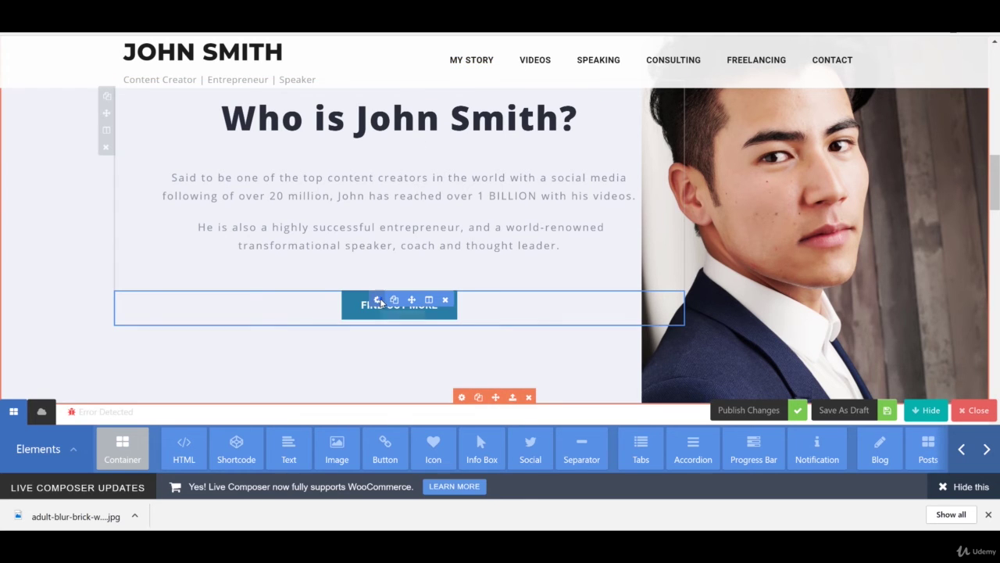
pyautogui.click(381, 303)
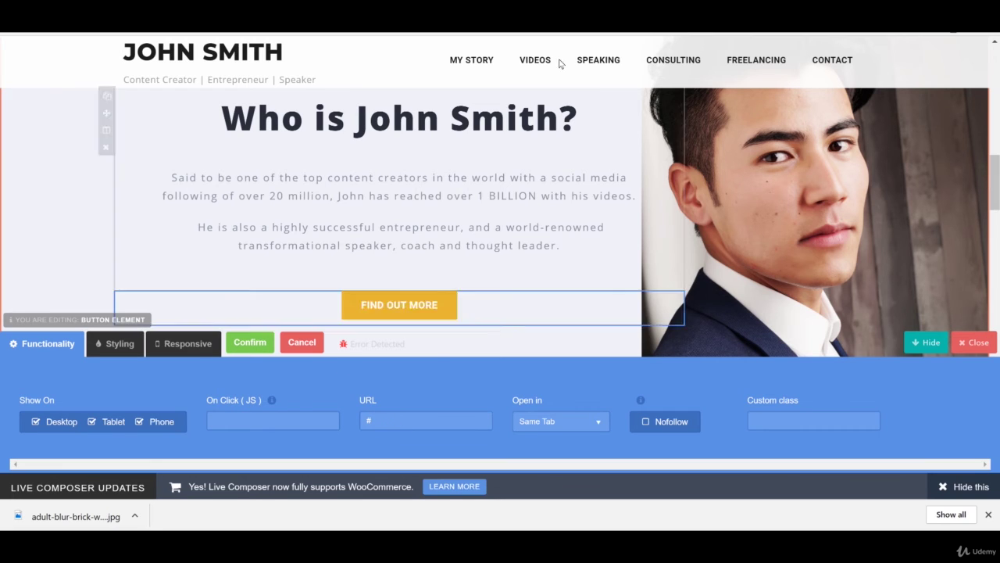
pyautogui.rightClick(469, 68)
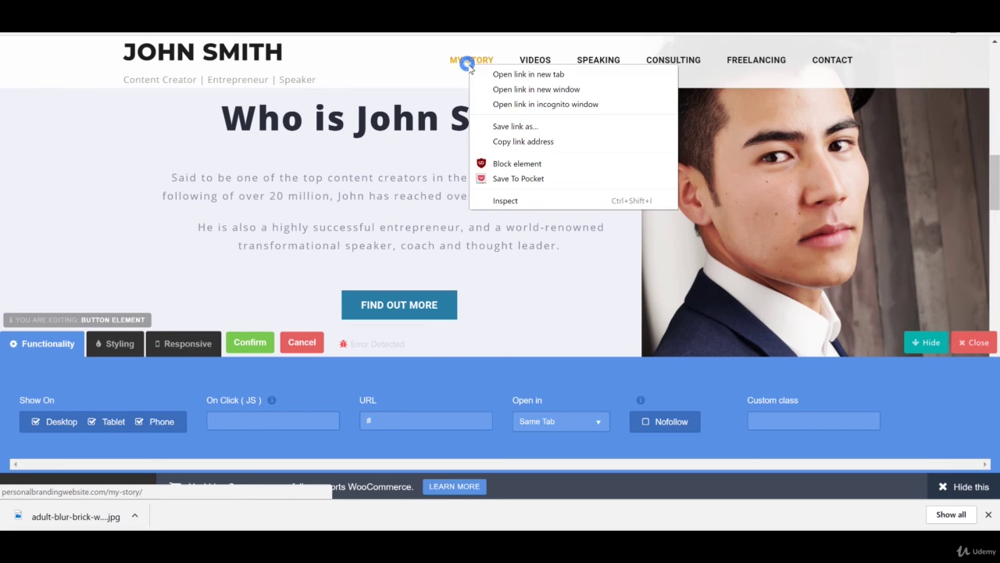
pyautogui.click(551, 76)
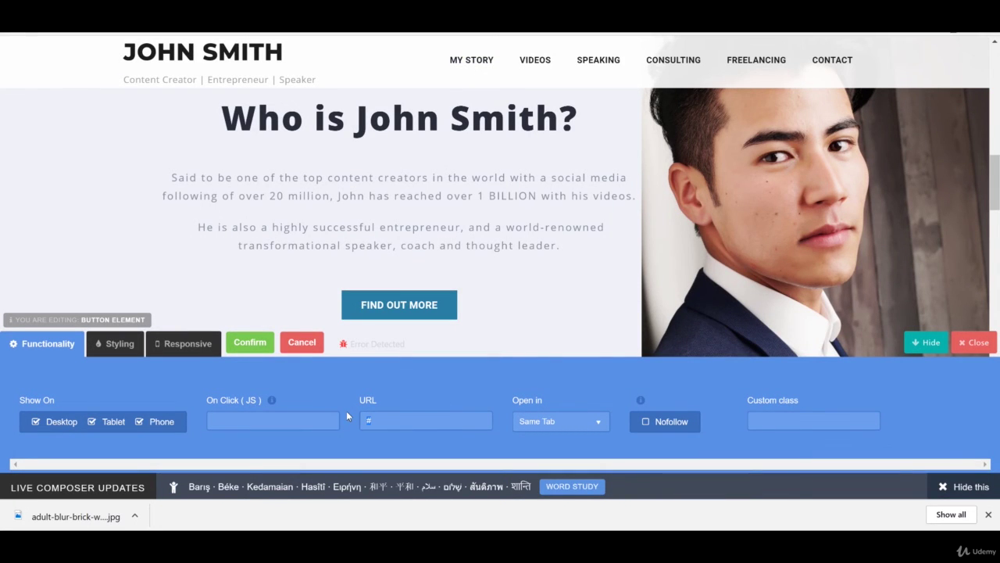
pyautogui.hotkey('ctrl', 'v')
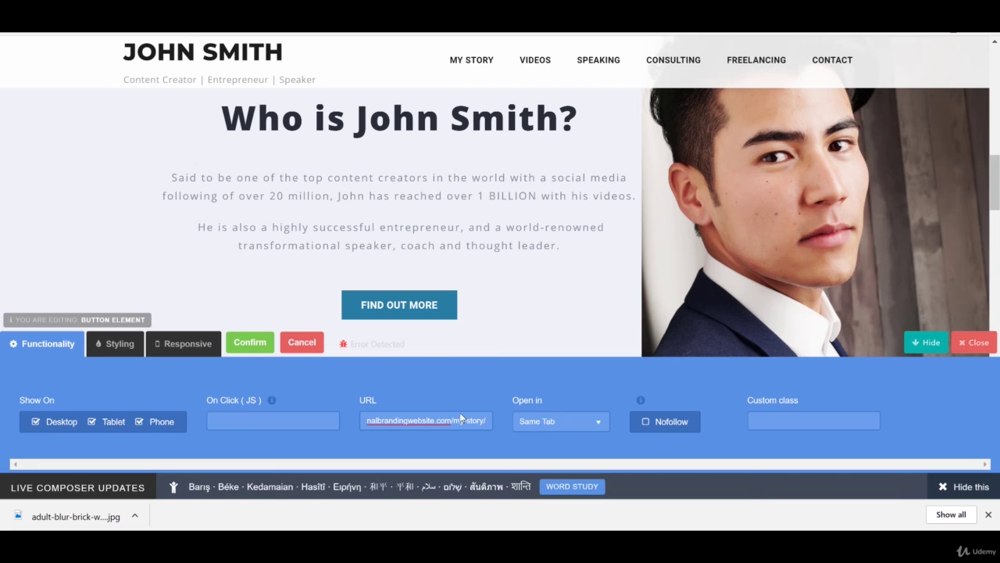
pyautogui.click(852, 392)
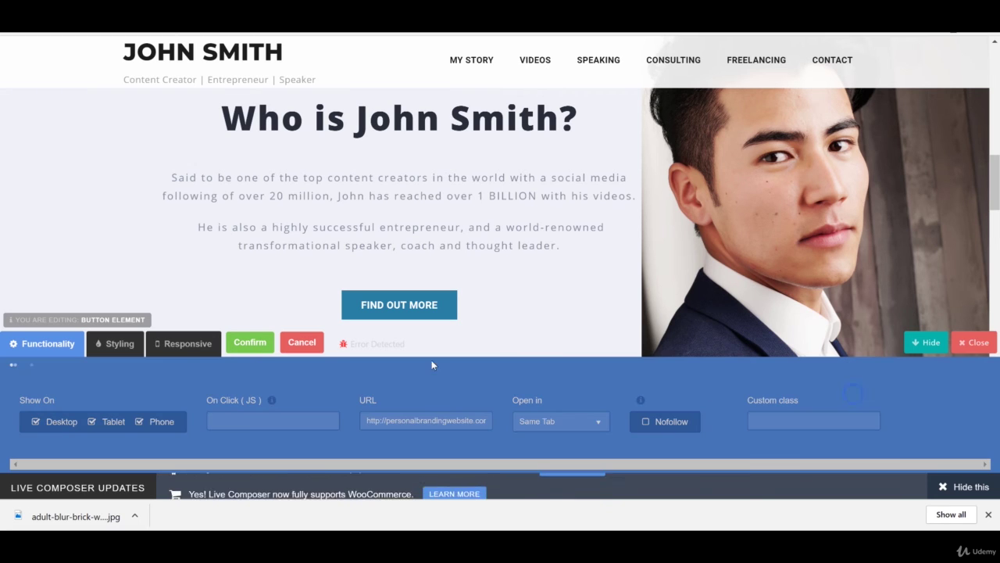
pyautogui.click(250, 343)
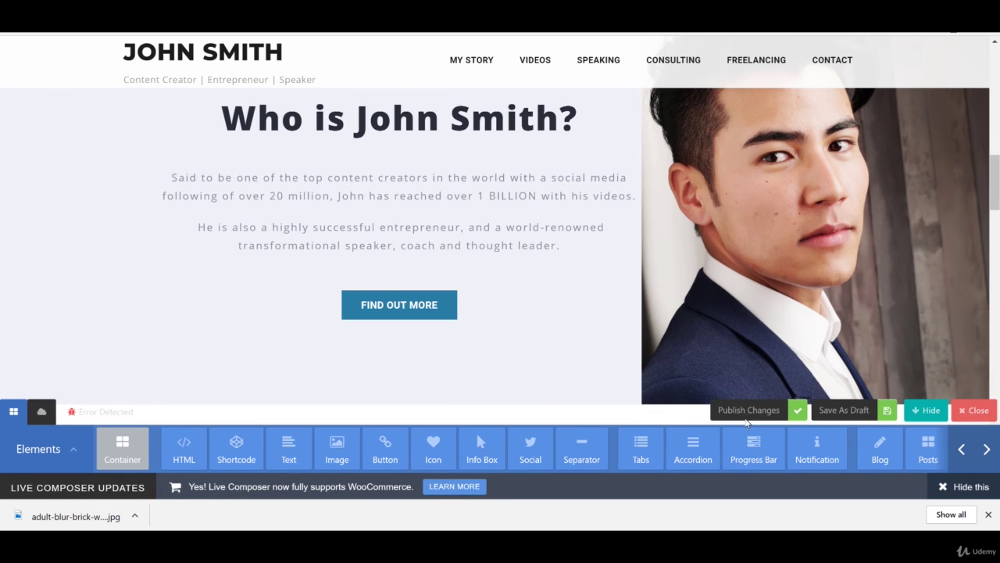
pyautogui.click(749, 414)
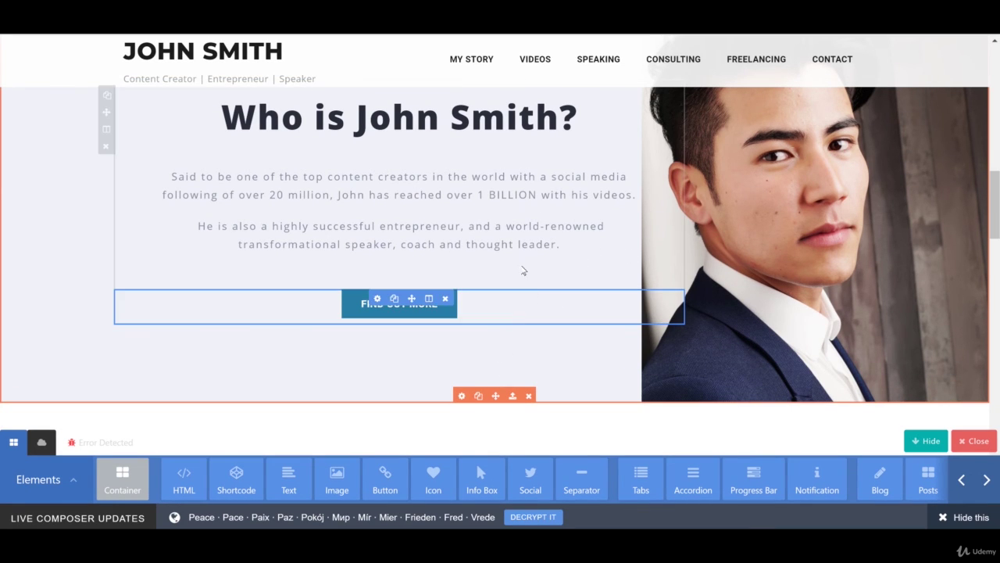
# - Show the intro row only on desktop by disabling it for tablet and phone
pyautogui.click(462, 396)
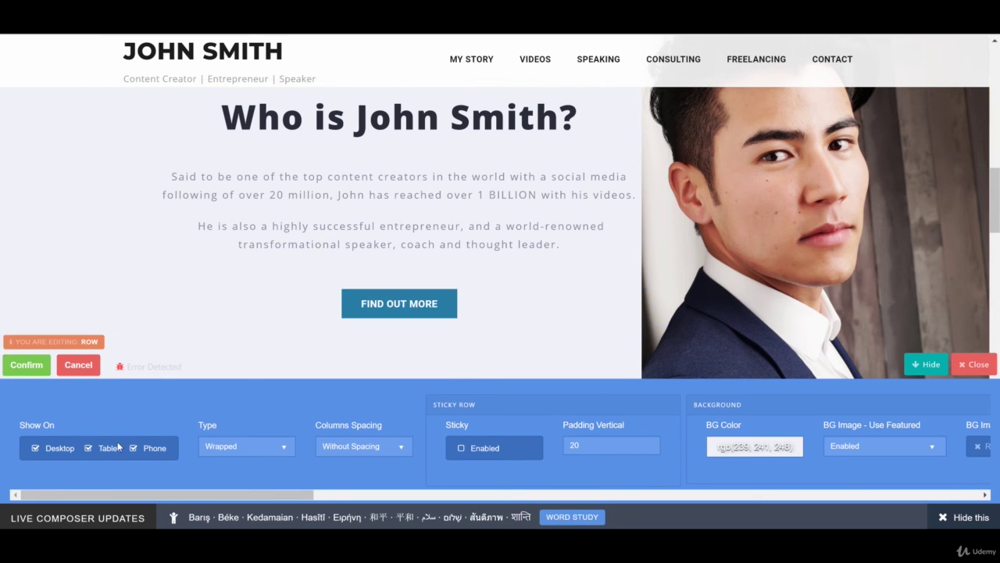
pyautogui.click(89, 448)
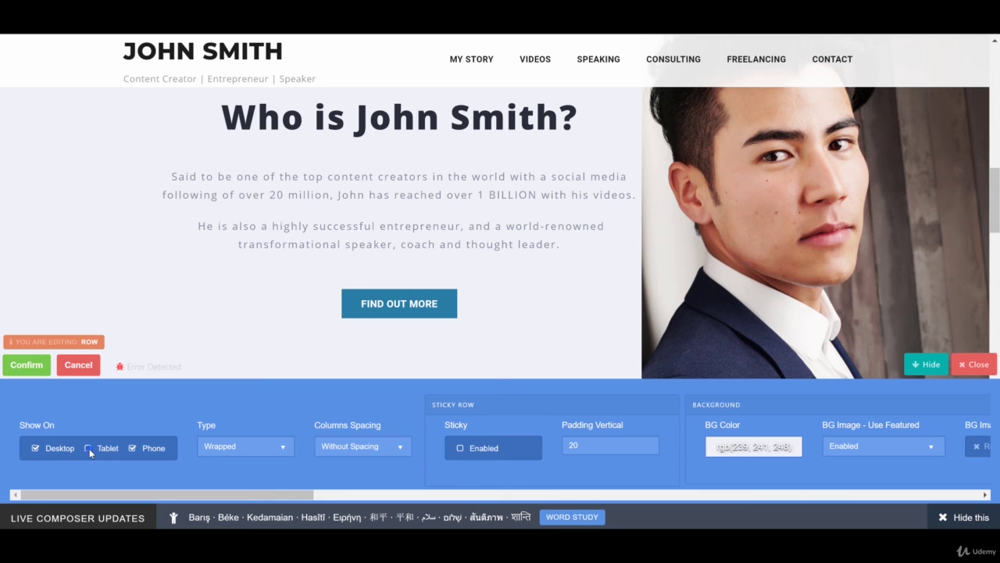
pyautogui.click(132, 448)
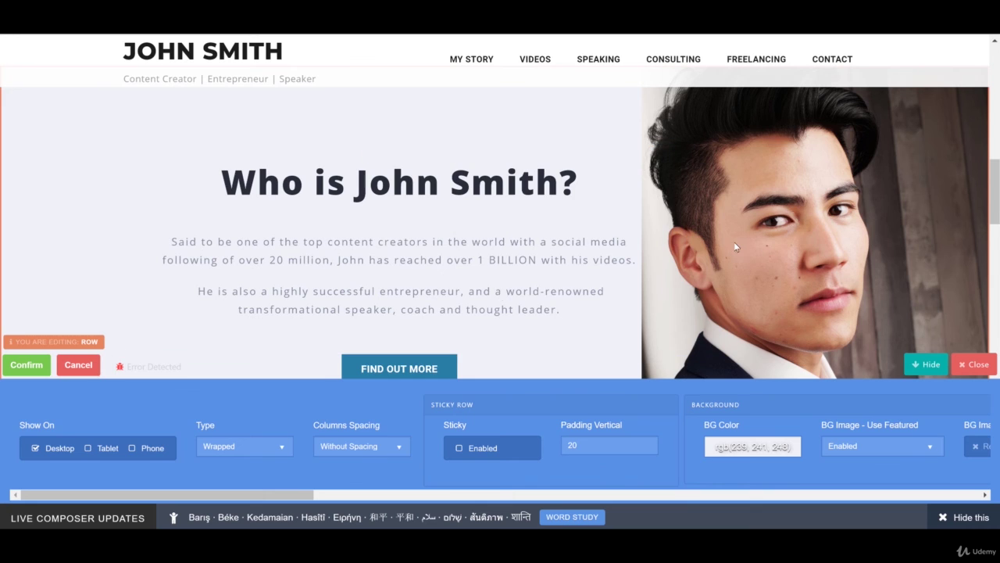
pyautogui.scroll(-2, 733, 244)
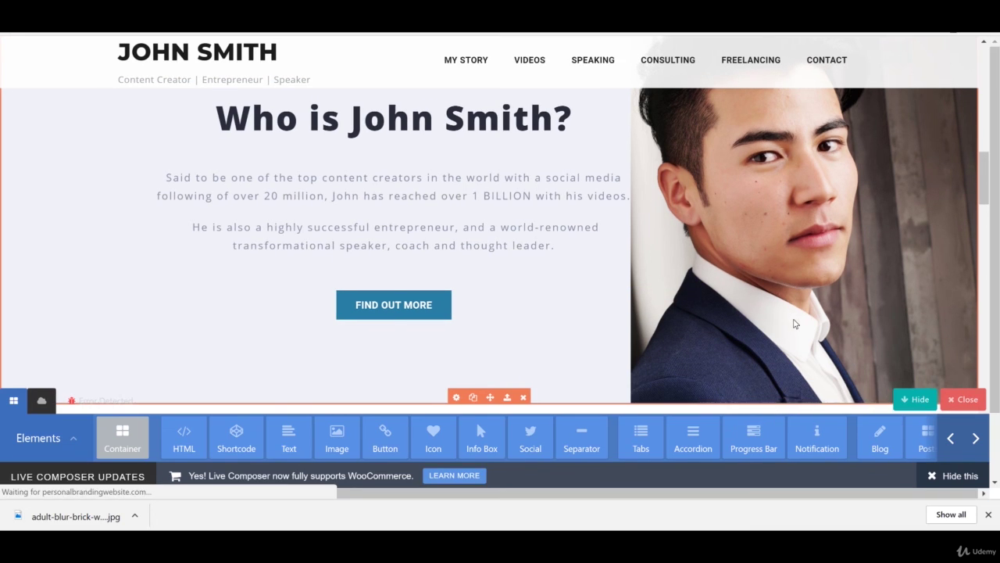
pyautogui.scroll(-2, 704, 285)
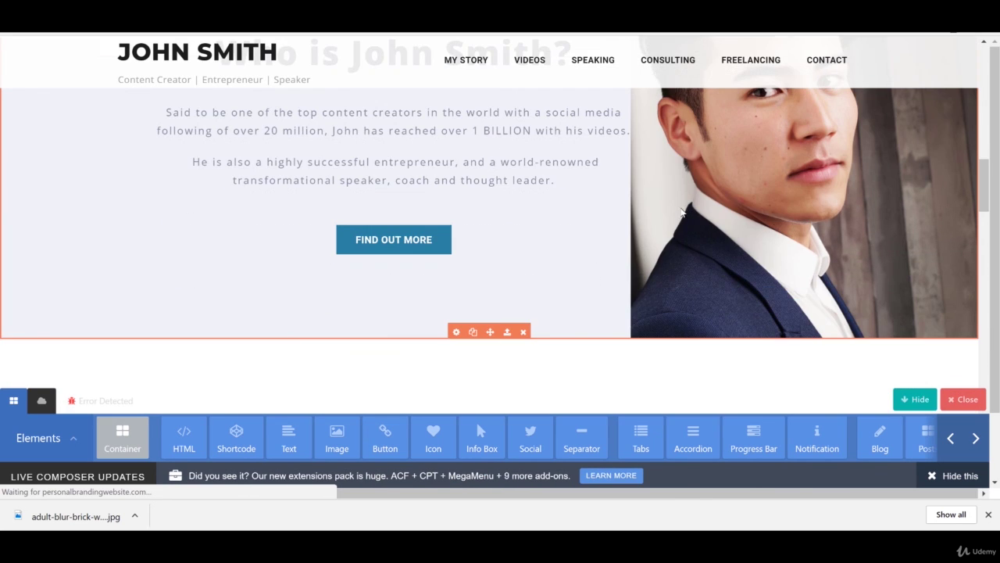
pyautogui.scroll(-2, 691, 235)
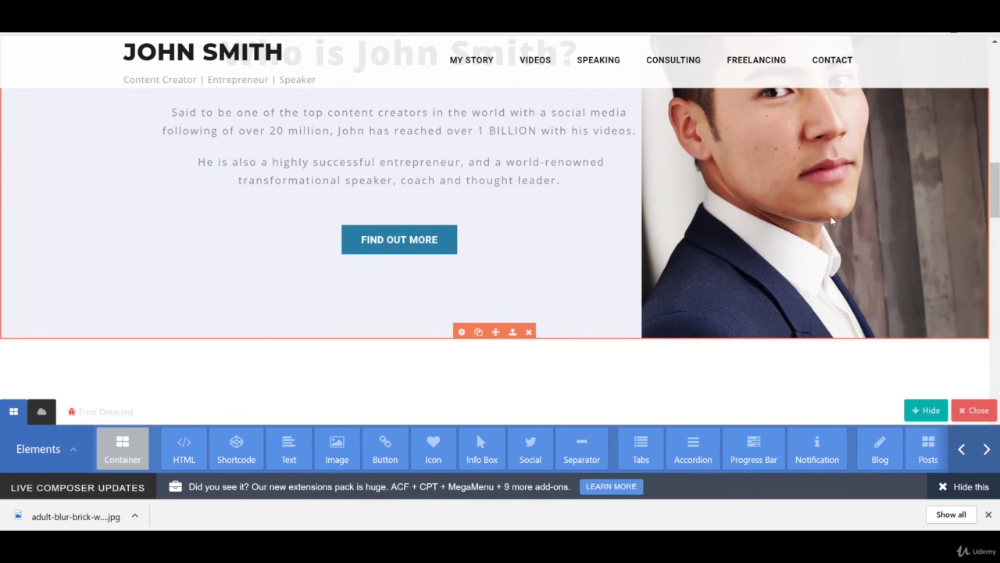
# - Exit the Live Composer editor and view the finished intro section on the live homepage
pyautogui.scroll(1, 805, 199)
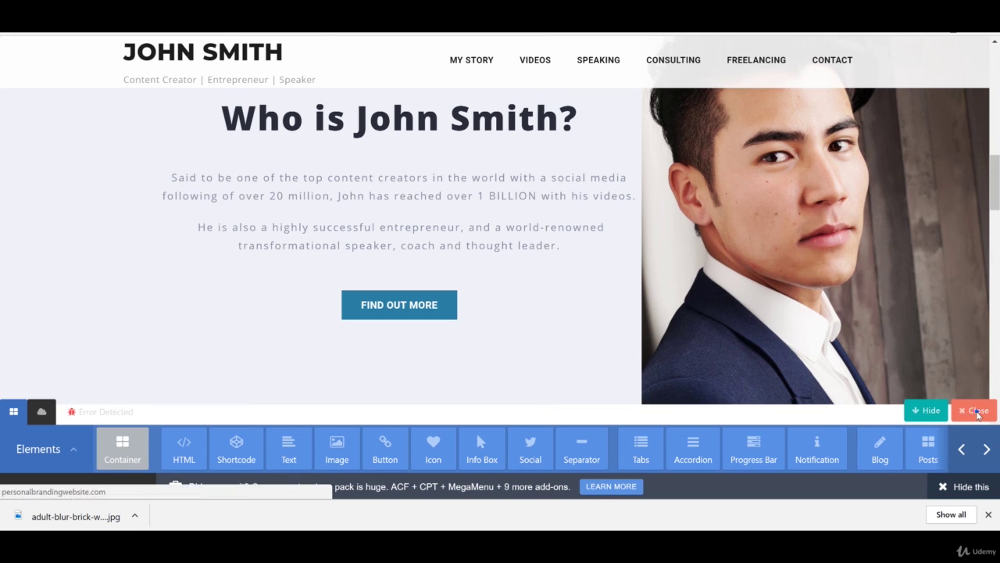
pyautogui.click(977, 410)
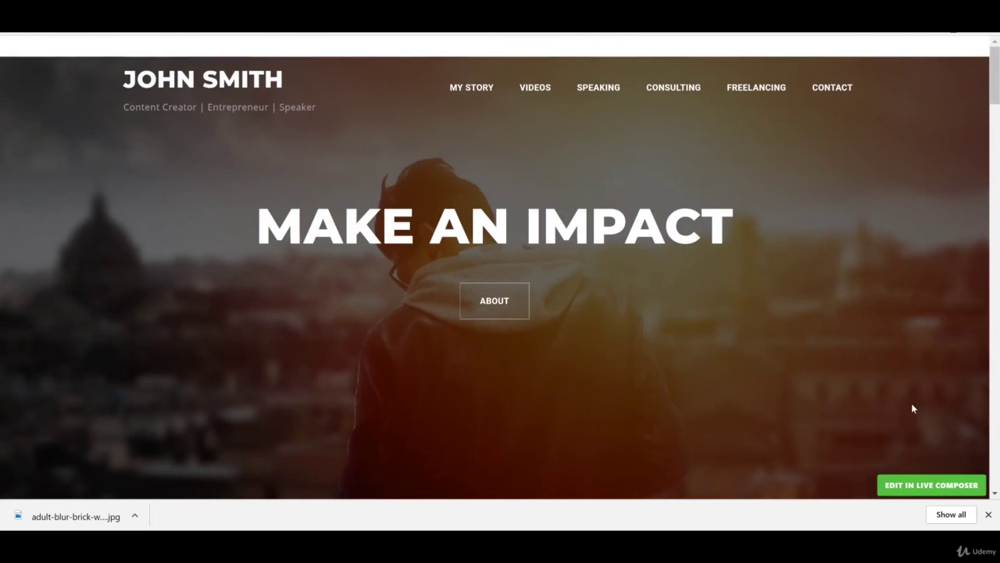
pyautogui.scroll(-10, 820, 353)
pyautogui.scroll(-3, 815, 362)
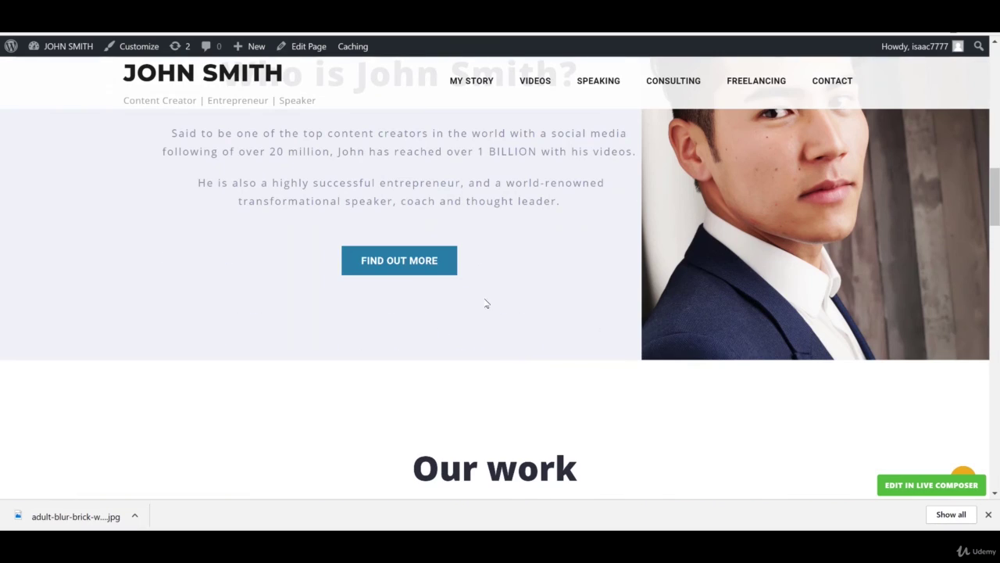
# - Test the FIND OUT MORE button's link and look through the My Story page it opens
pyautogui.click(392, 264)
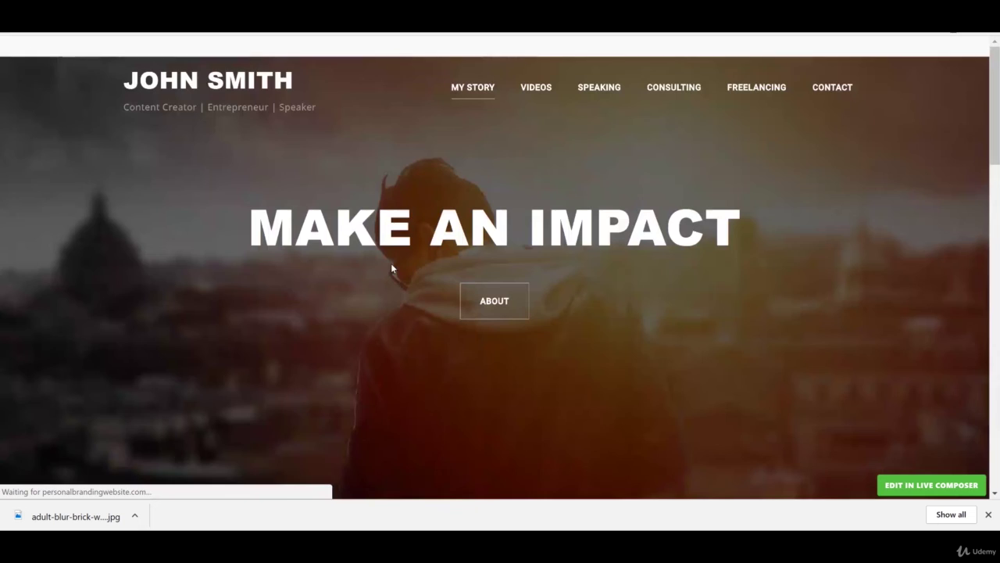
pyautogui.scroll(-4, 391, 262)
pyautogui.scroll(-8, 393, 268)
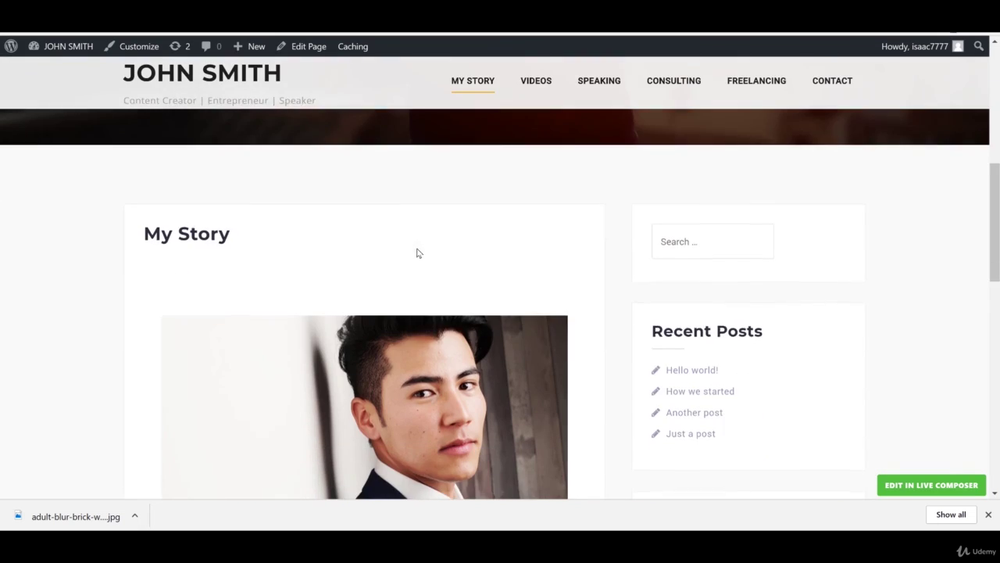
pyautogui.scroll(4, 306, 298)
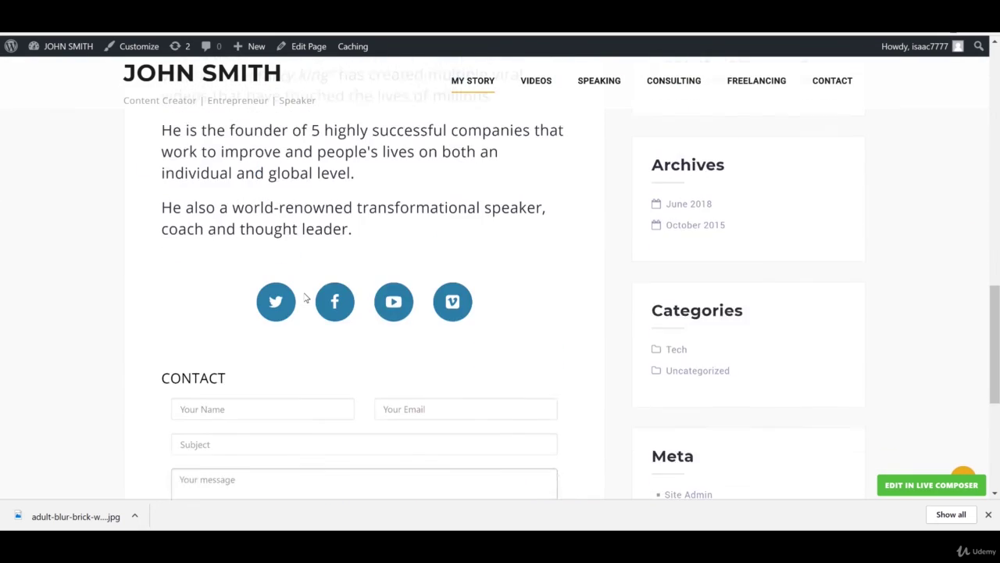